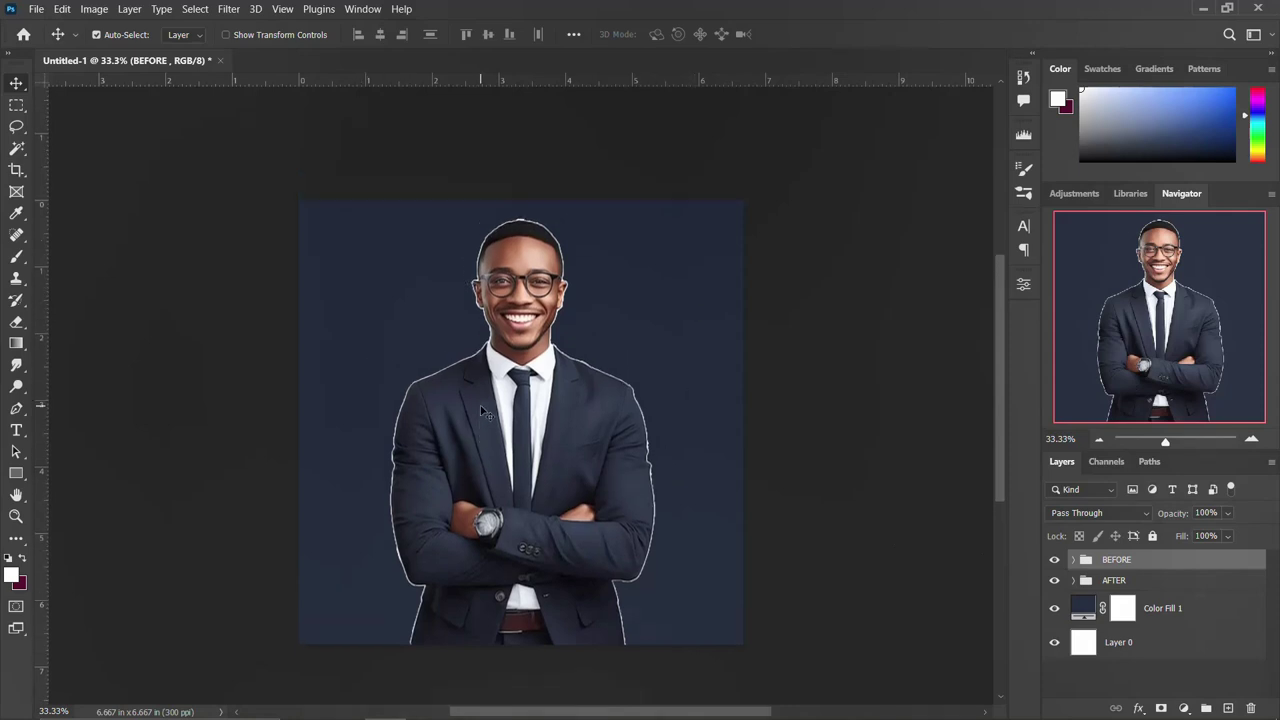
Toggle the BEFORE group to compare the cutout with and without its white halo, then start a new document
scroll(480, 407, down, 1)
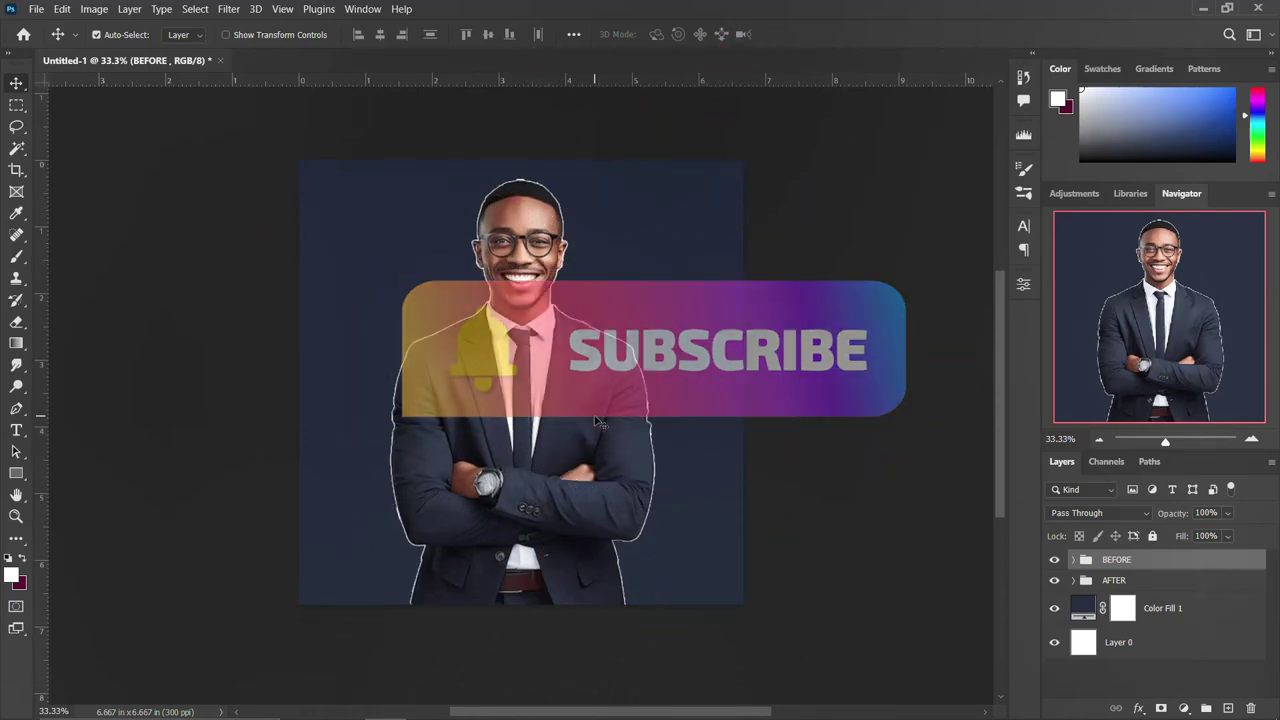
click(1054, 560)
click(1054, 560)
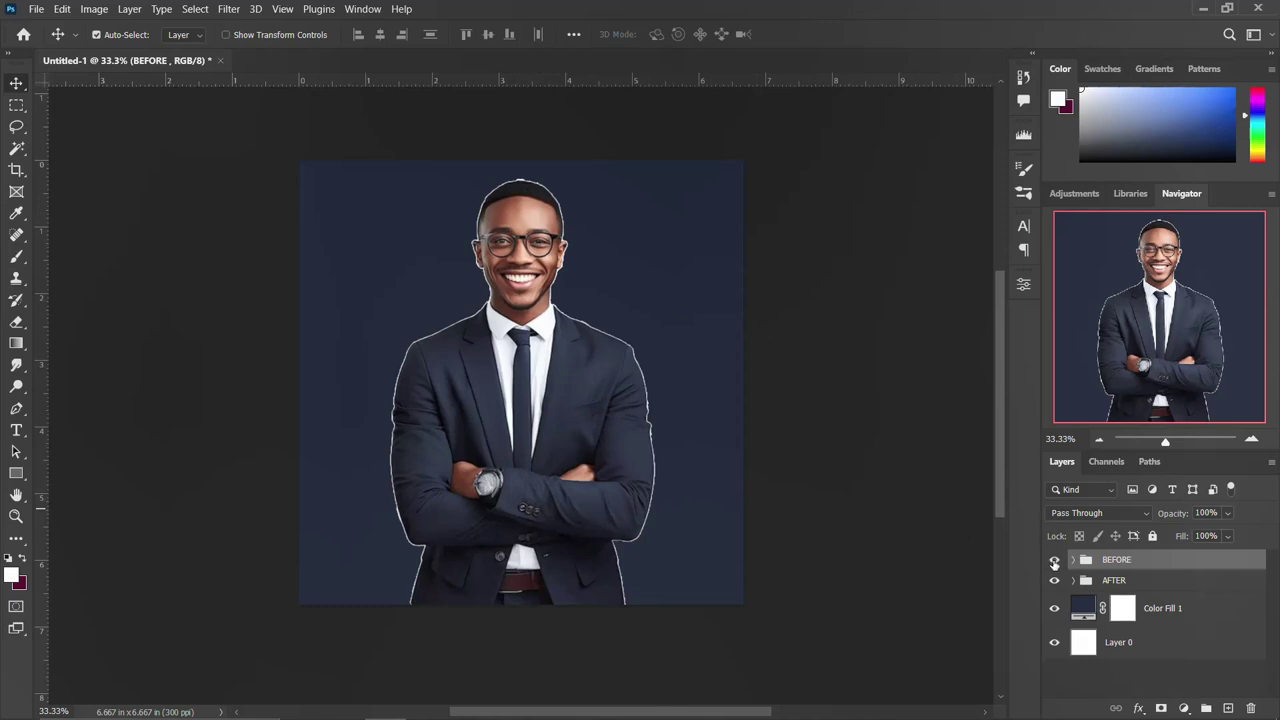
click(1054, 560)
click(1054, 561)
click(1054, 561)
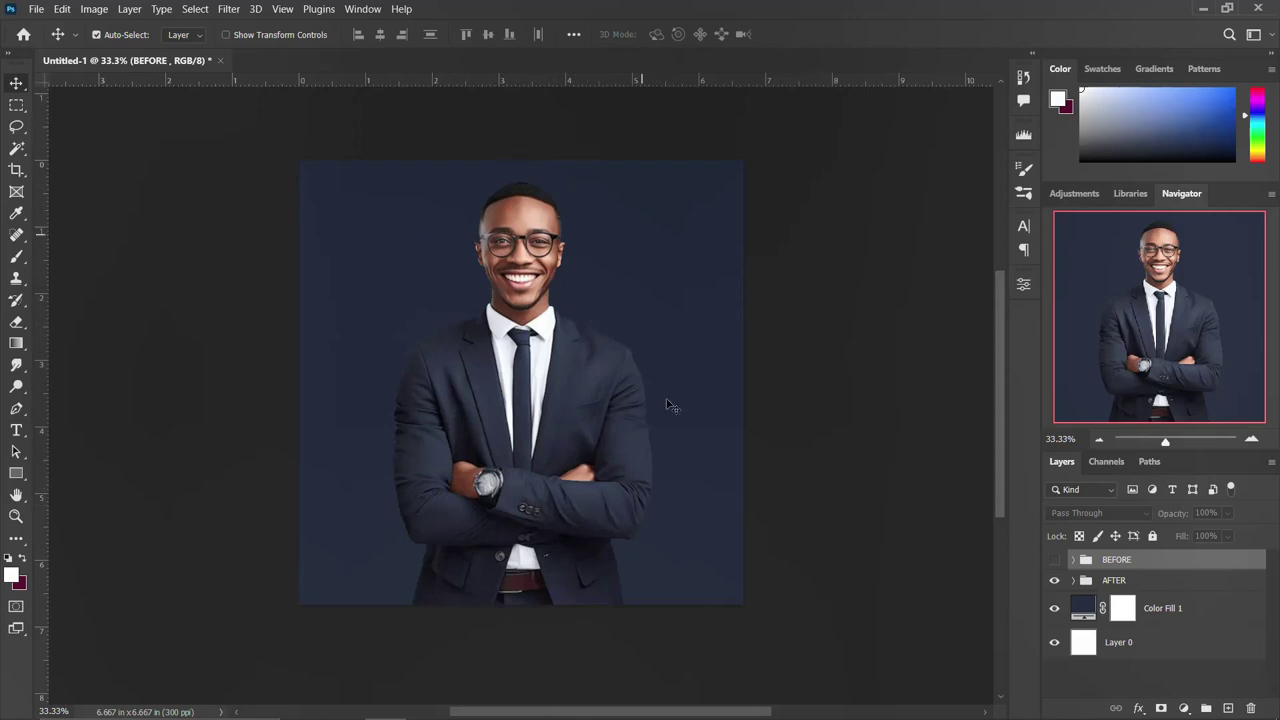
click(1054, 560)
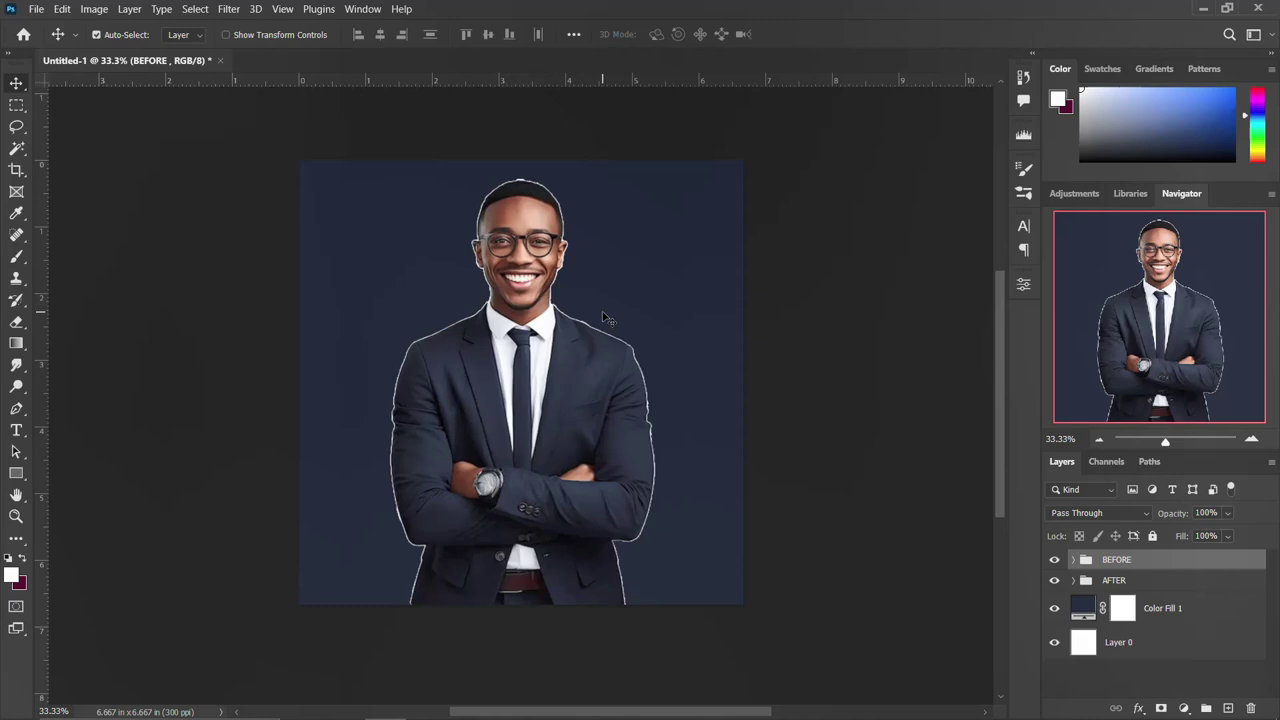
key(ctrl+n)
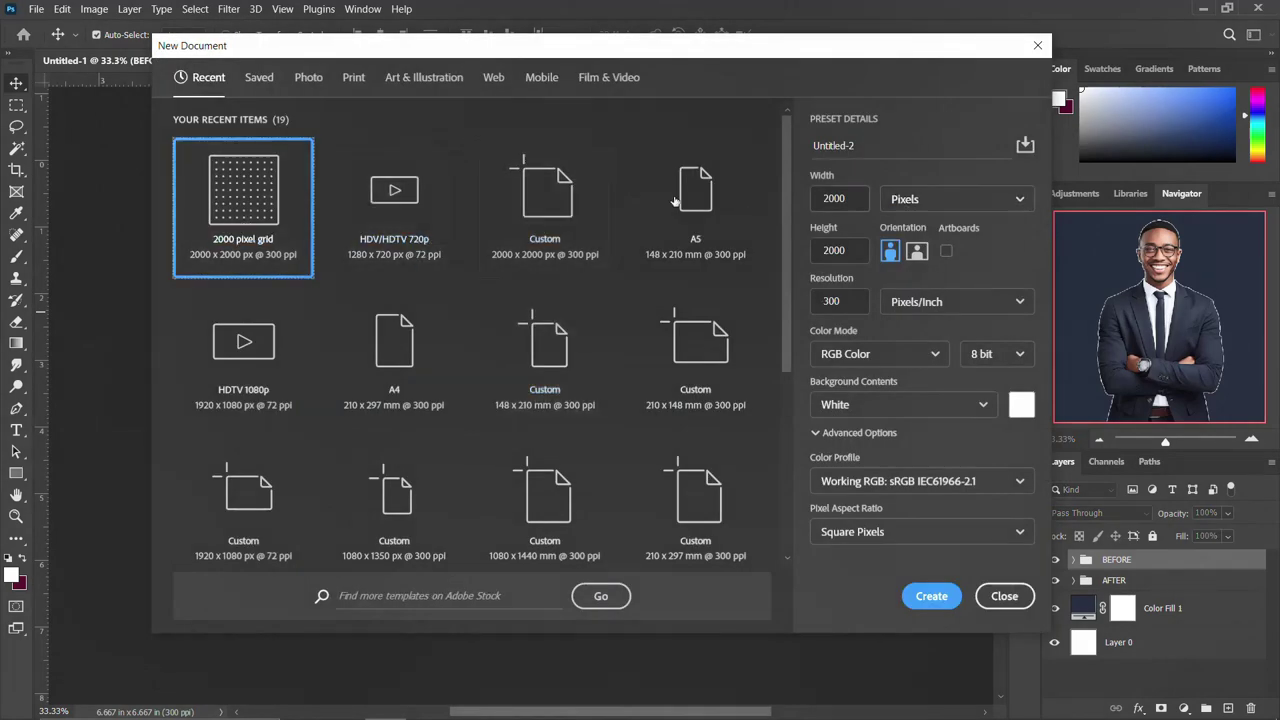
Create the 2000×2000 px document, unlock it as Layer 0, and place the white edges photo above
click(931, 596)
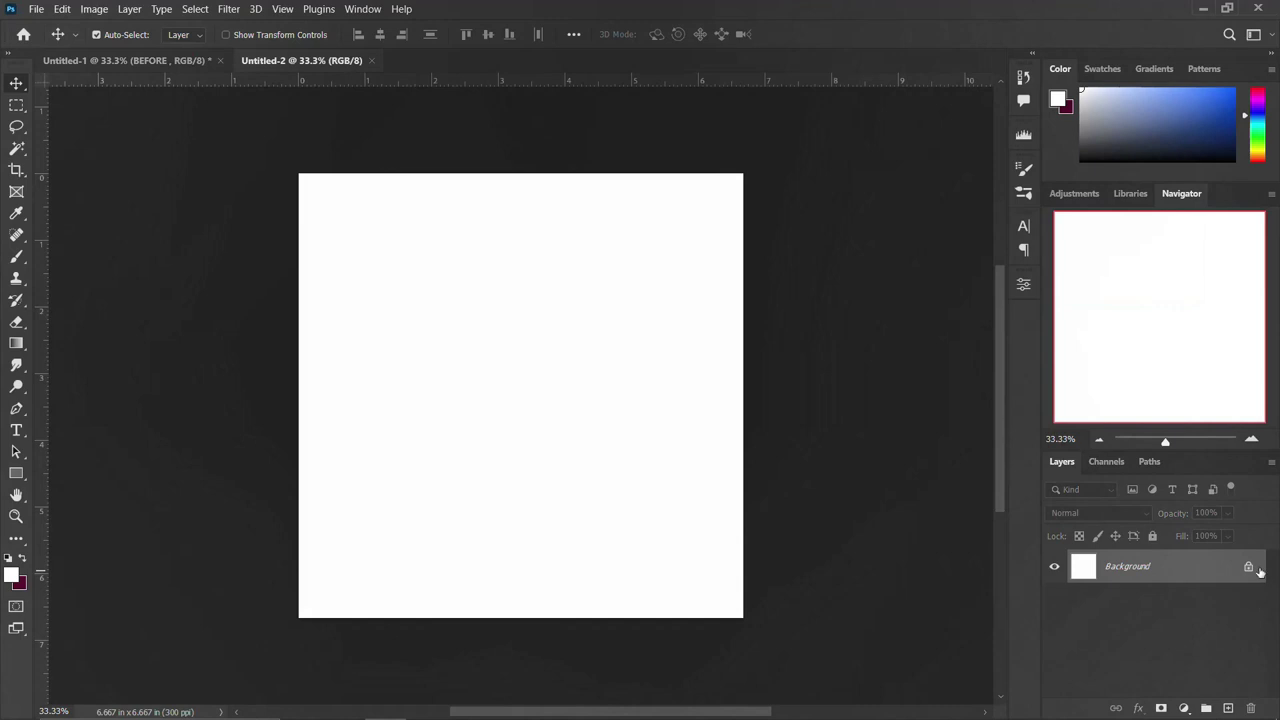
click(1250, 567)
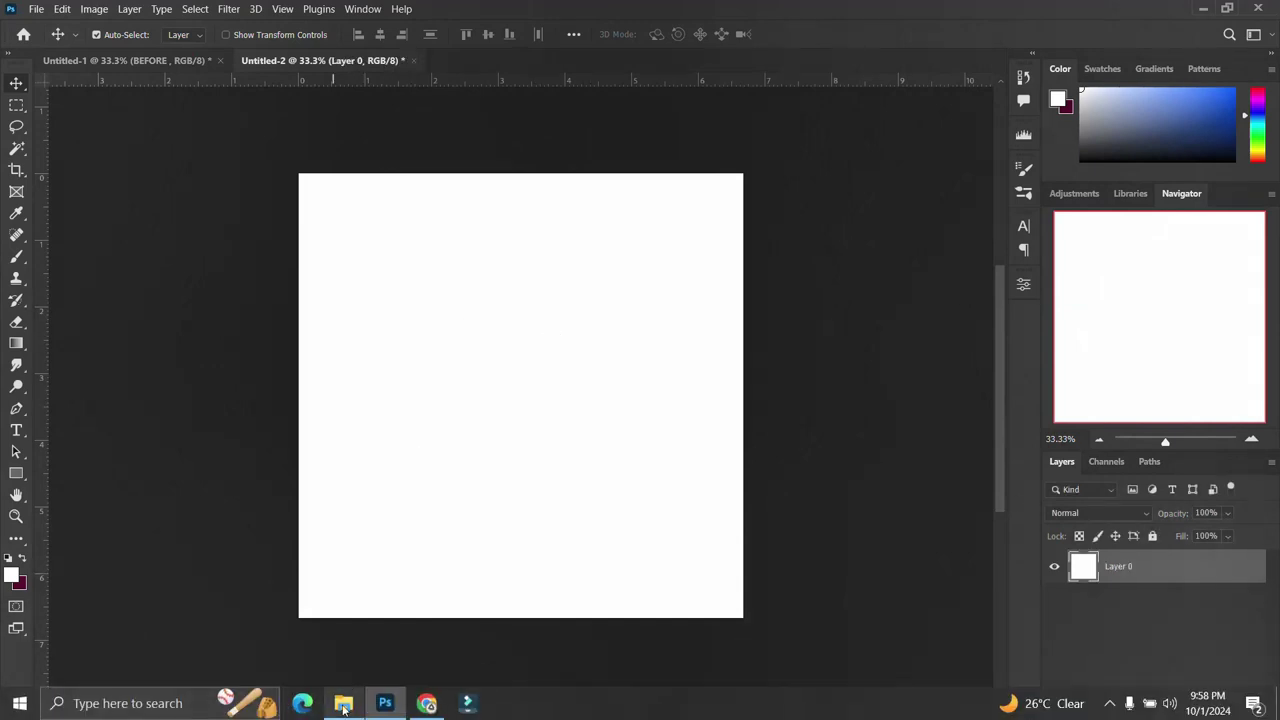
click(344, 706)
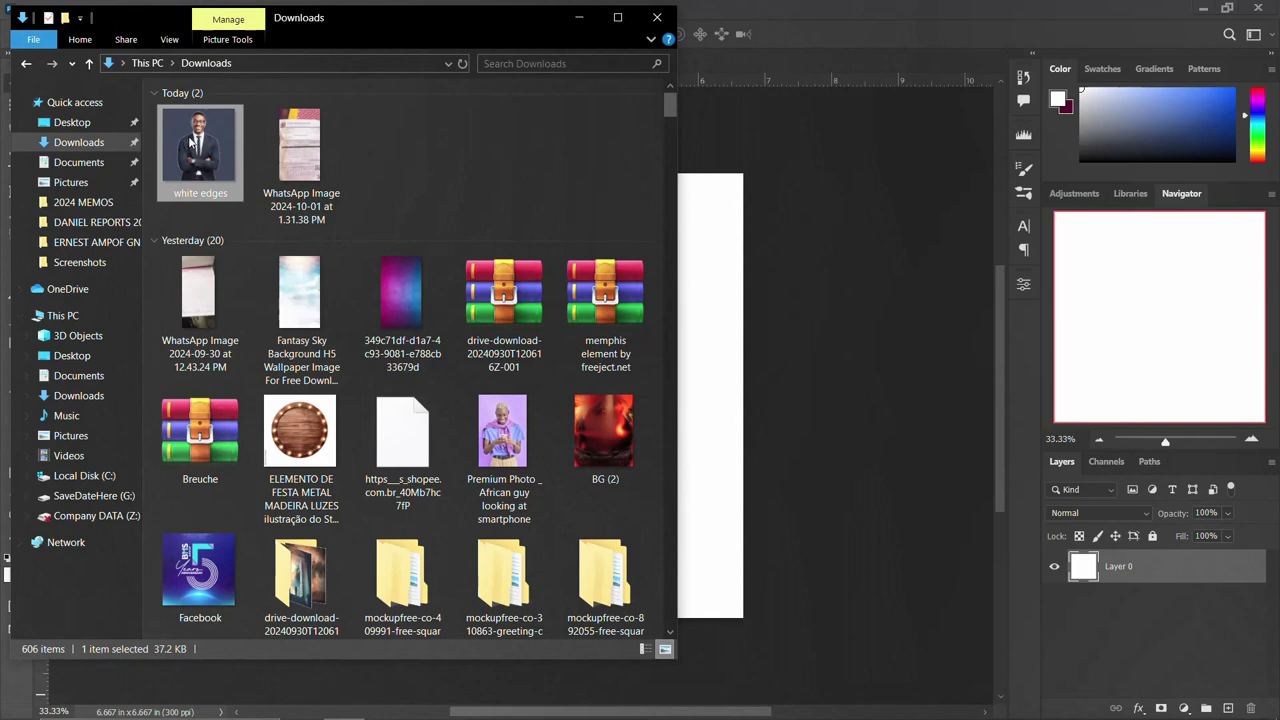
mouse_move(190, 143)
mouse_down()
mouse_move(386, 257)
mouse_move(757, 405)
mouse_move(747, 400)
mouse_up()
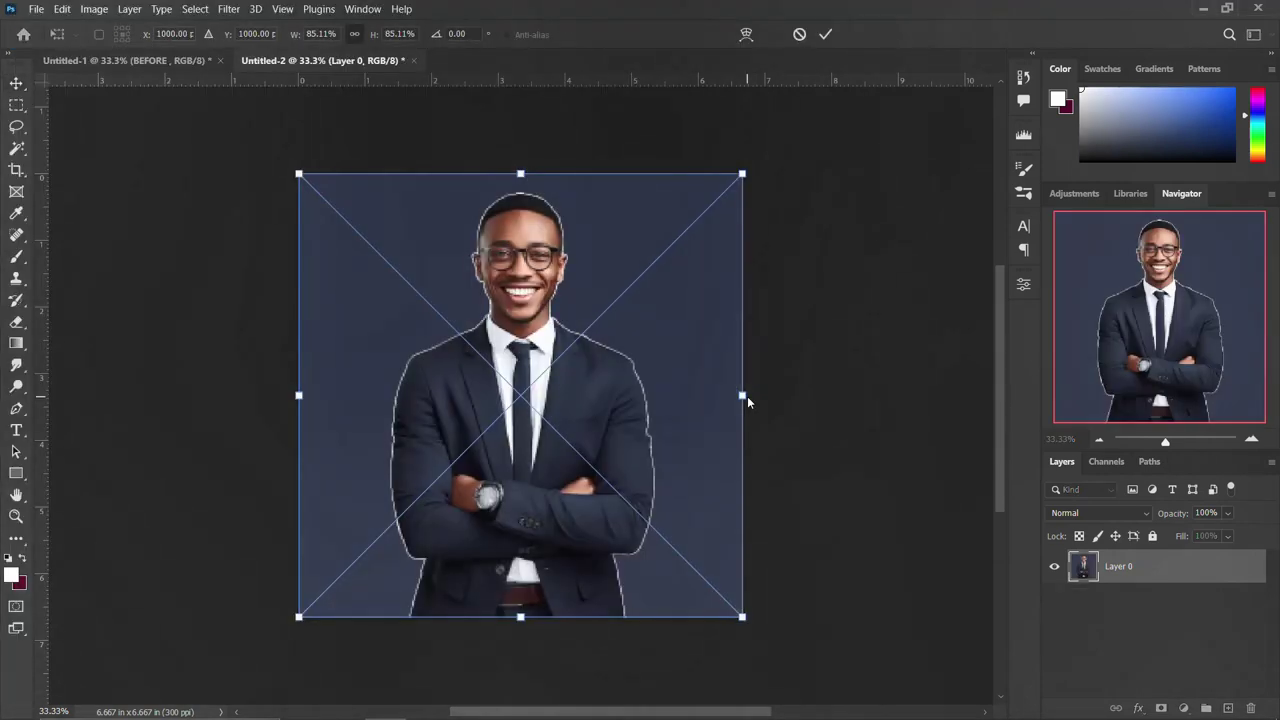
key(Return)
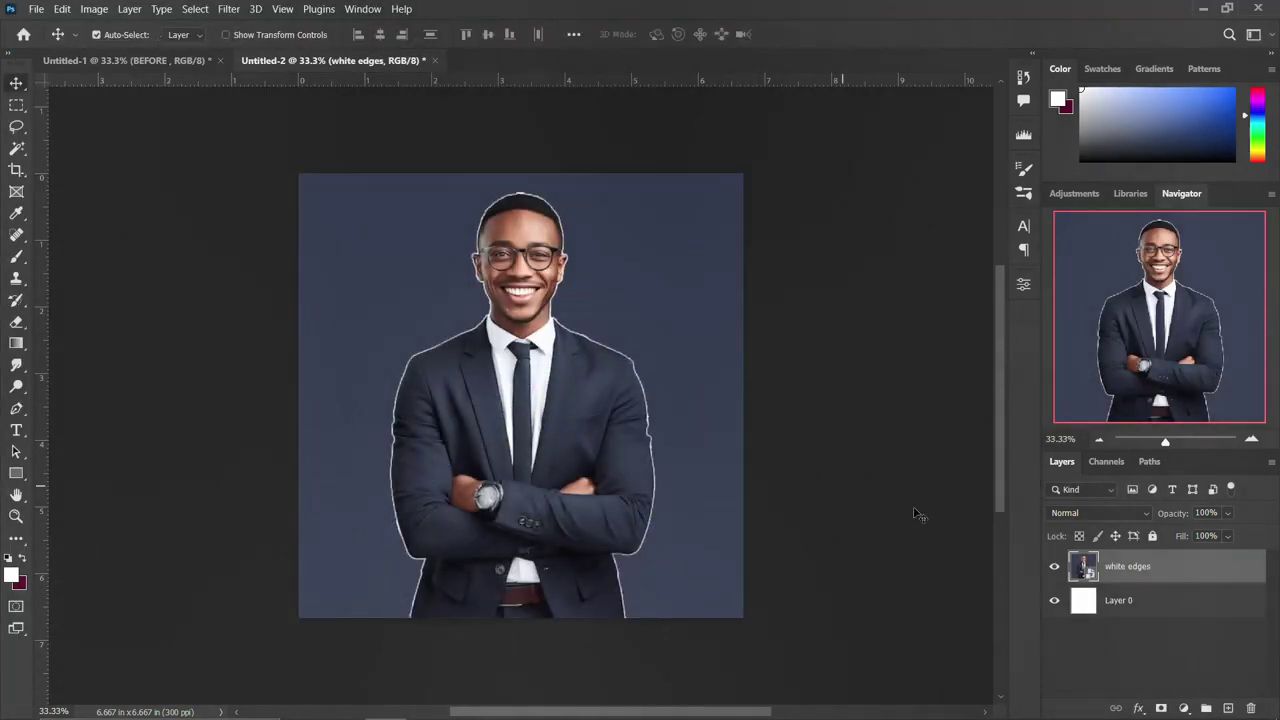
right_click(1163, 561)
Rasterize the white edges layer and delete its blue backdrop using a Magic Wand selection
click(990, 348)
key(w)
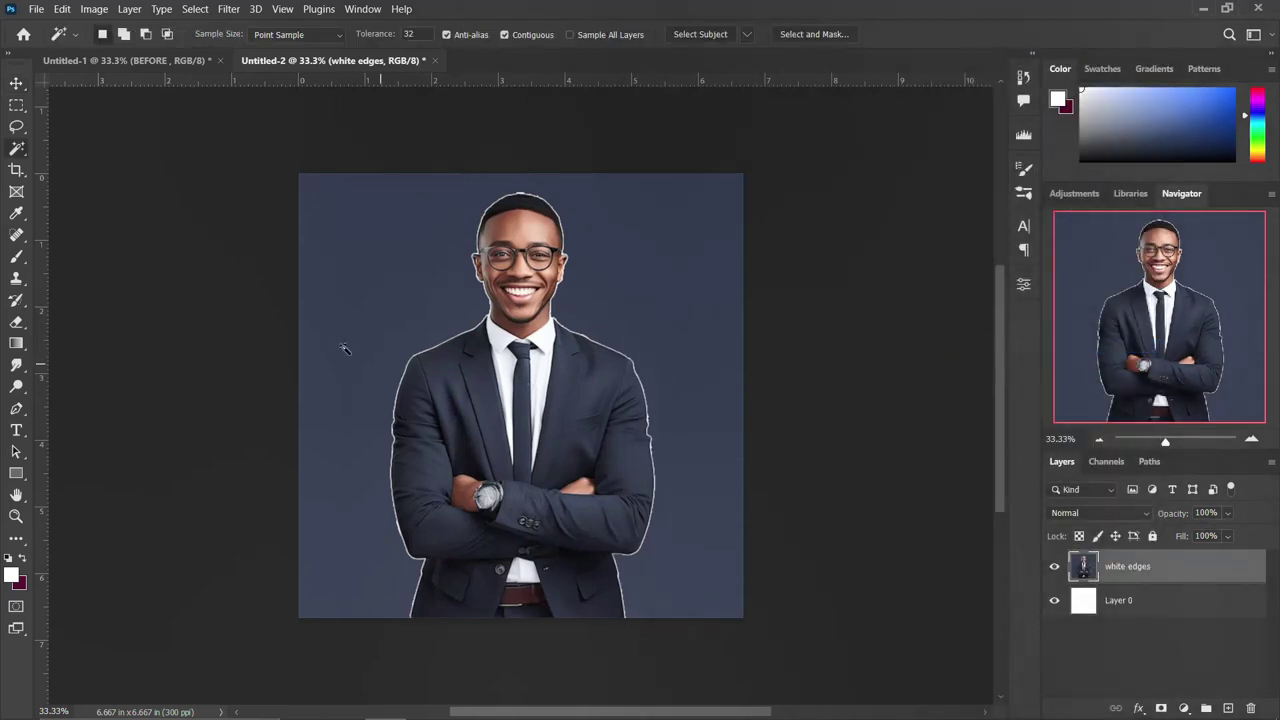
click(403, 302)
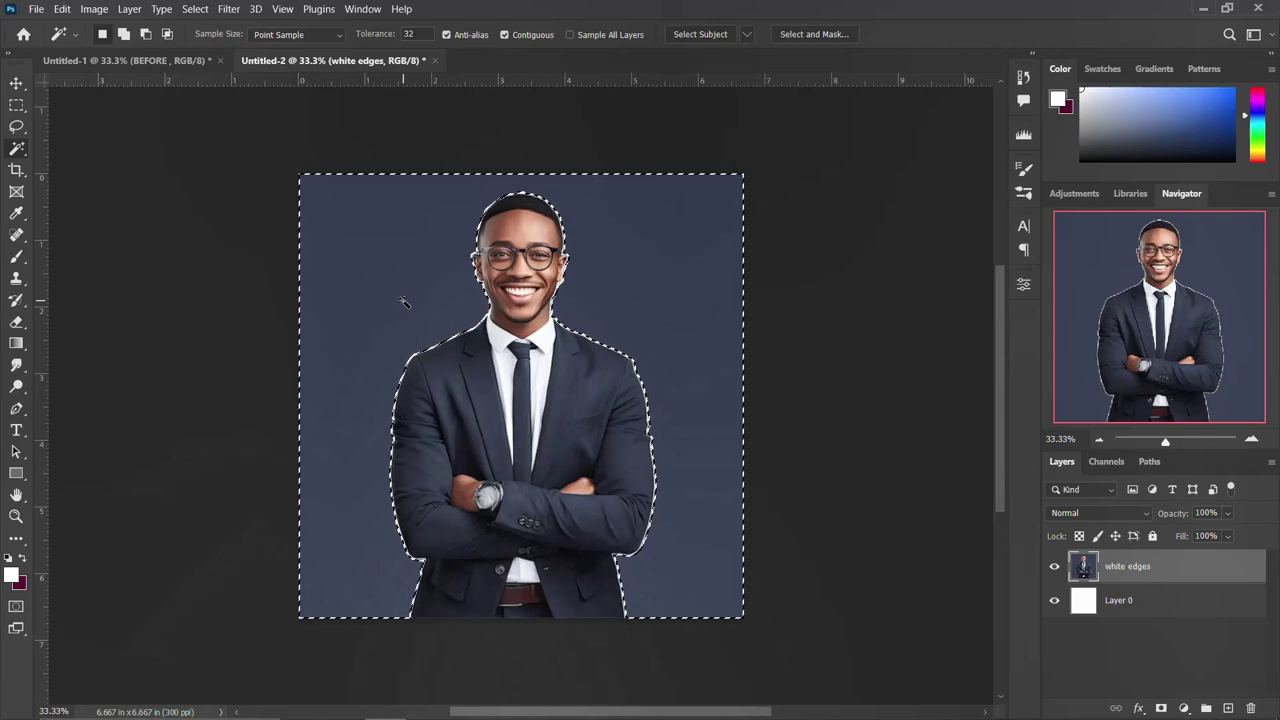
key(Delete)
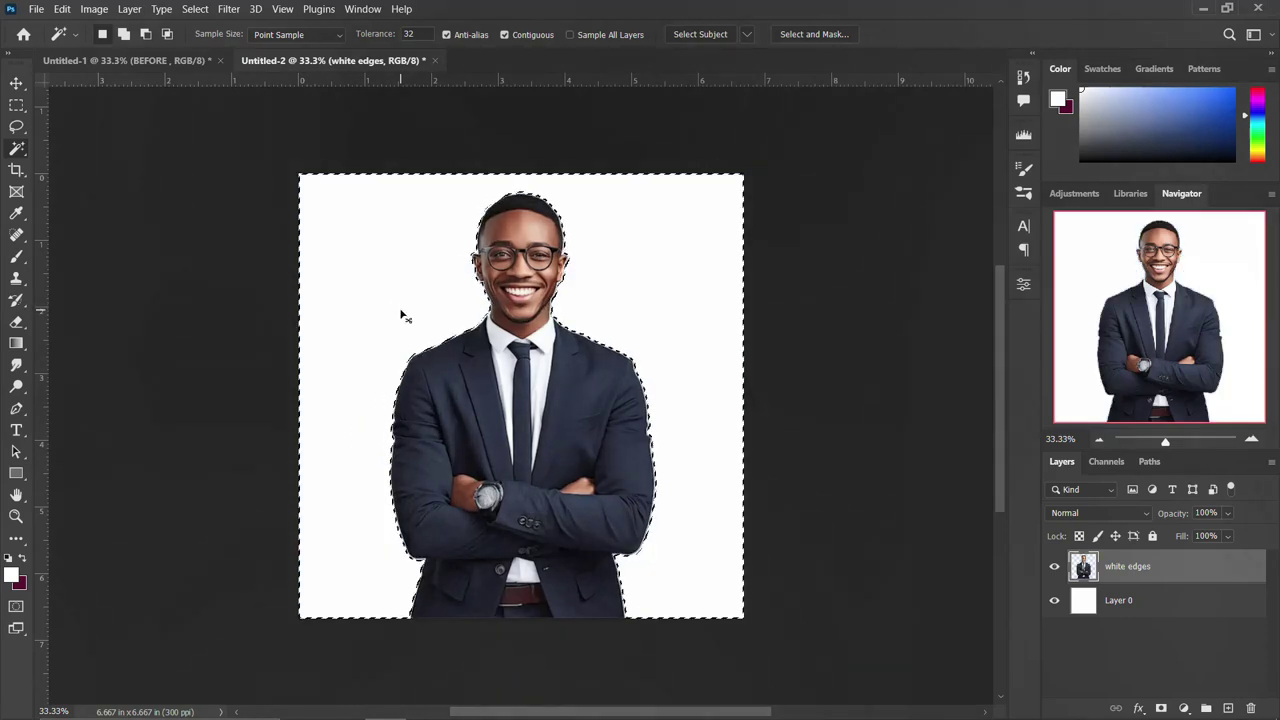
key(ctrl+d)
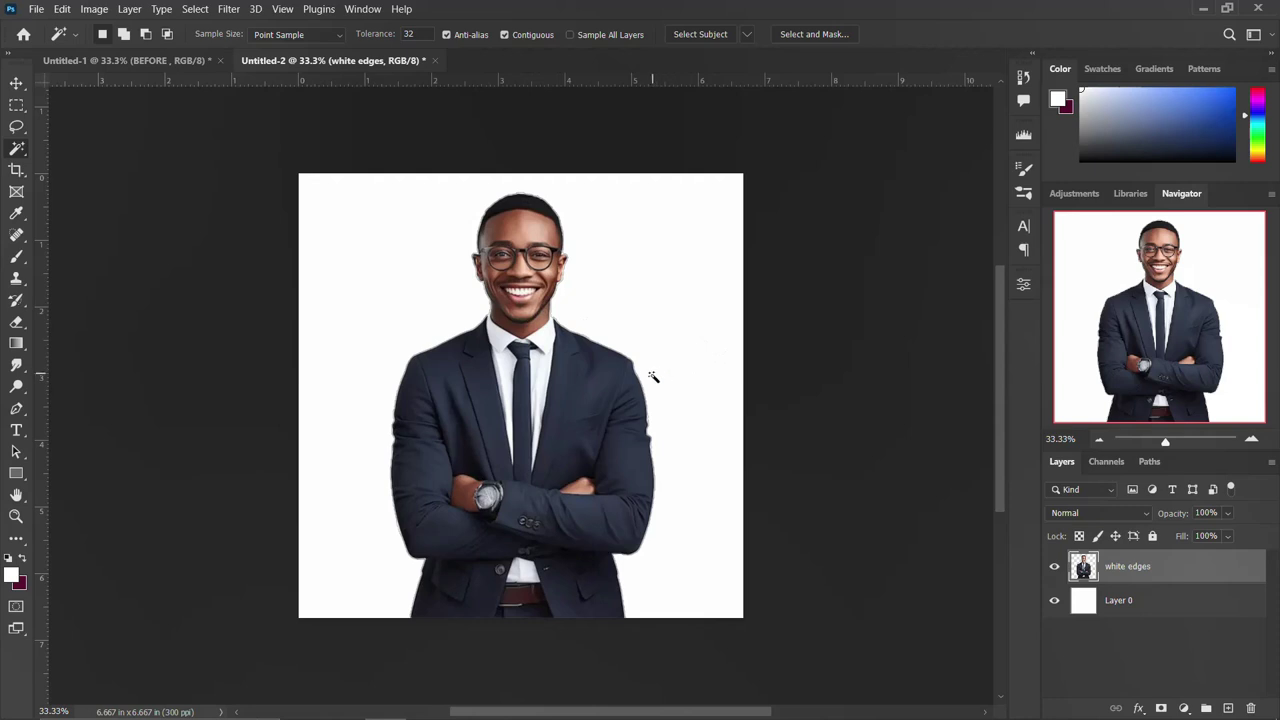
key(v)
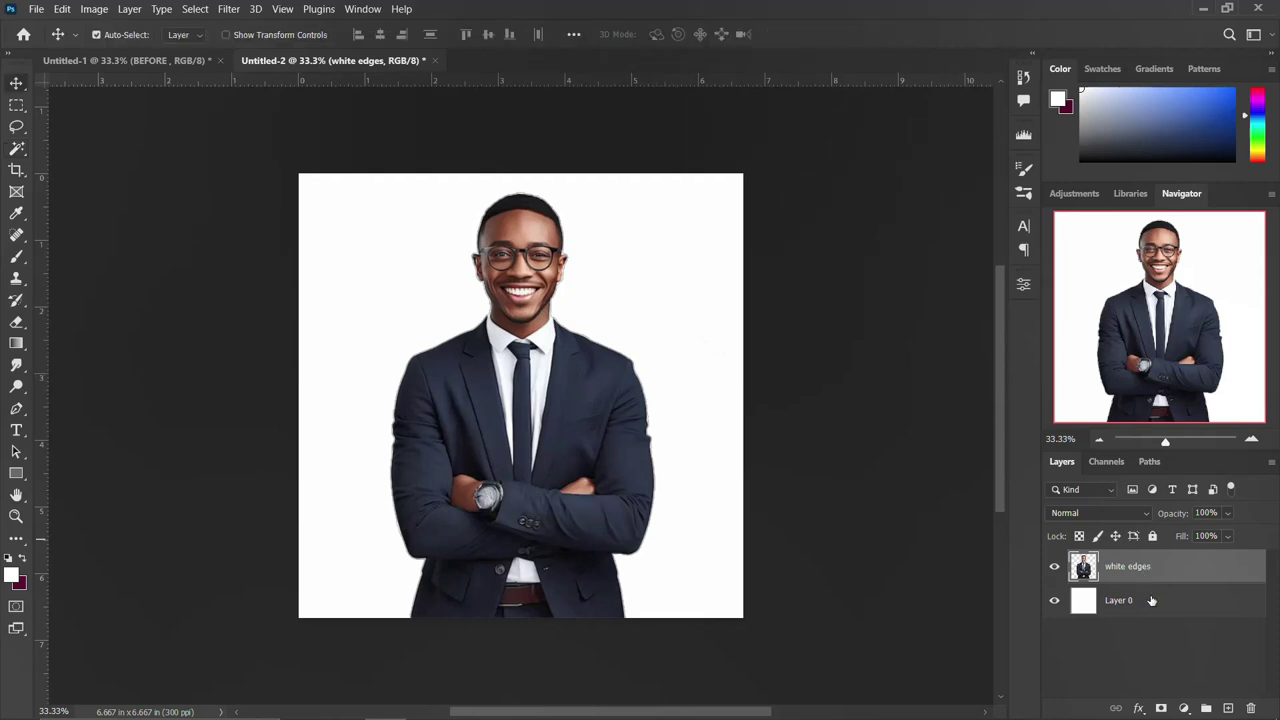
click(1151, 600)
Add a #0a0c18 dark navy Solid Color fill layer beneath the white edges layer
click(1184, 708)
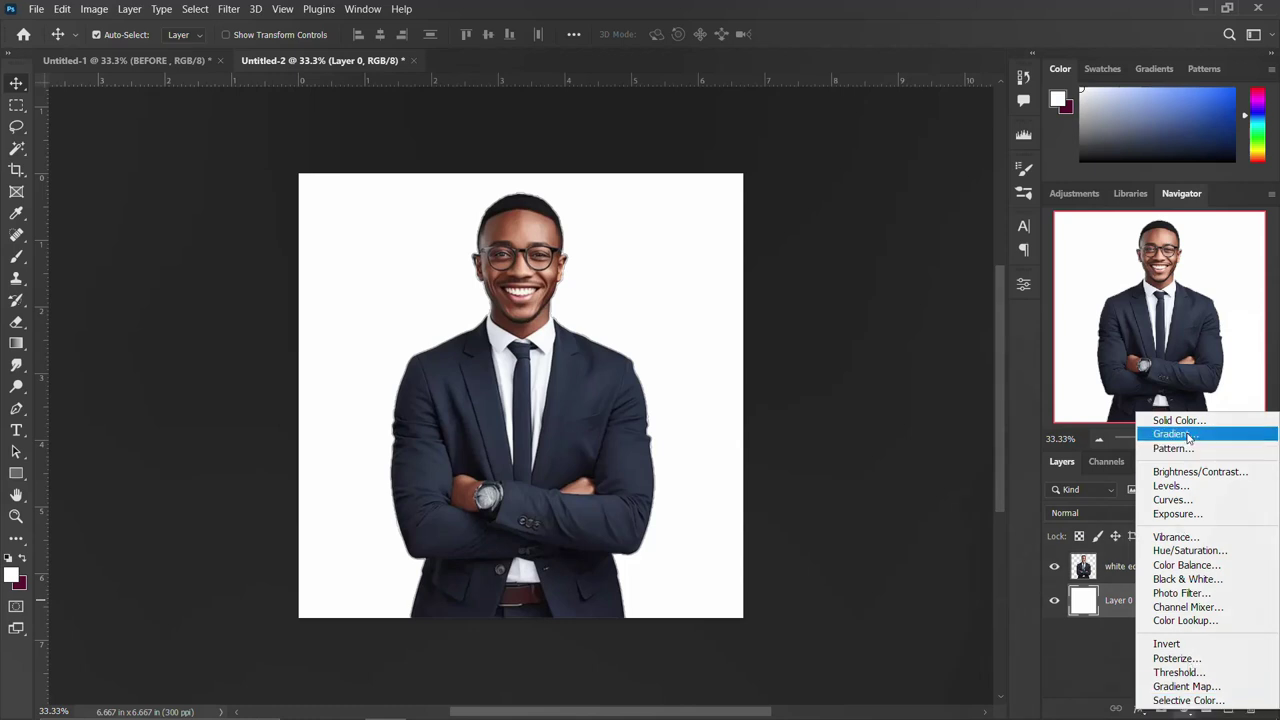
click(1180, 420)
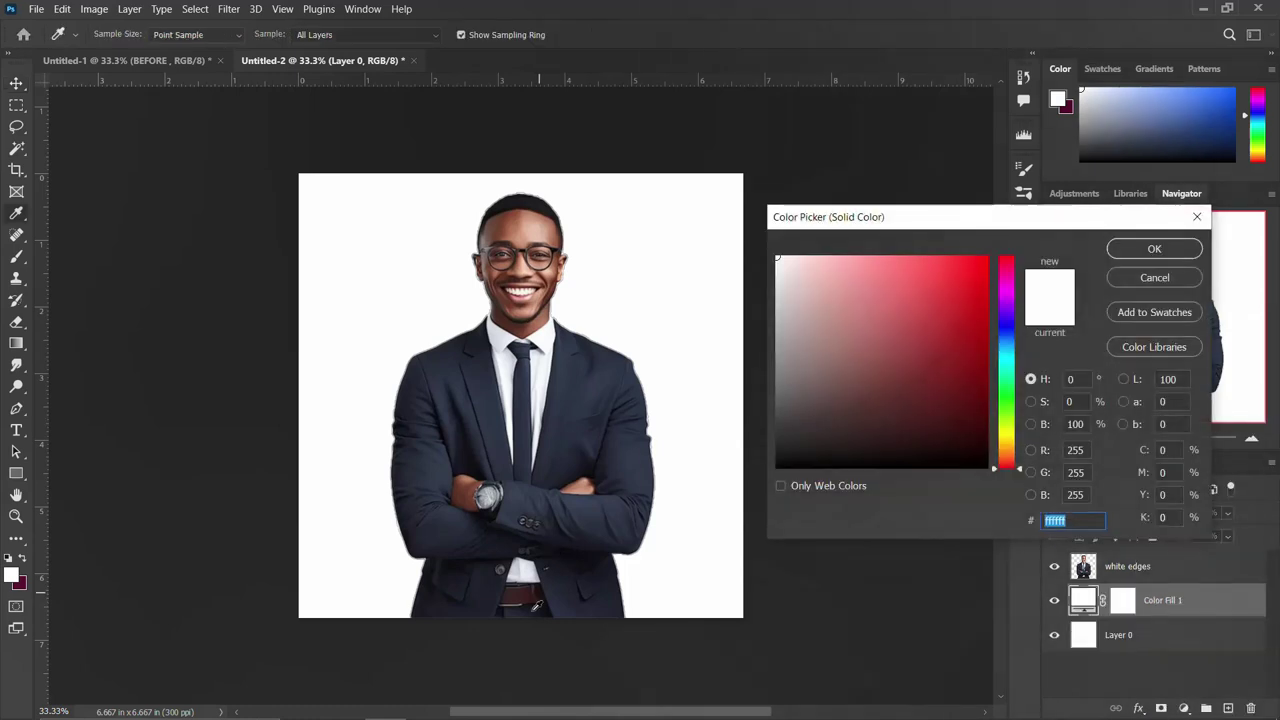
text(0a0c18)
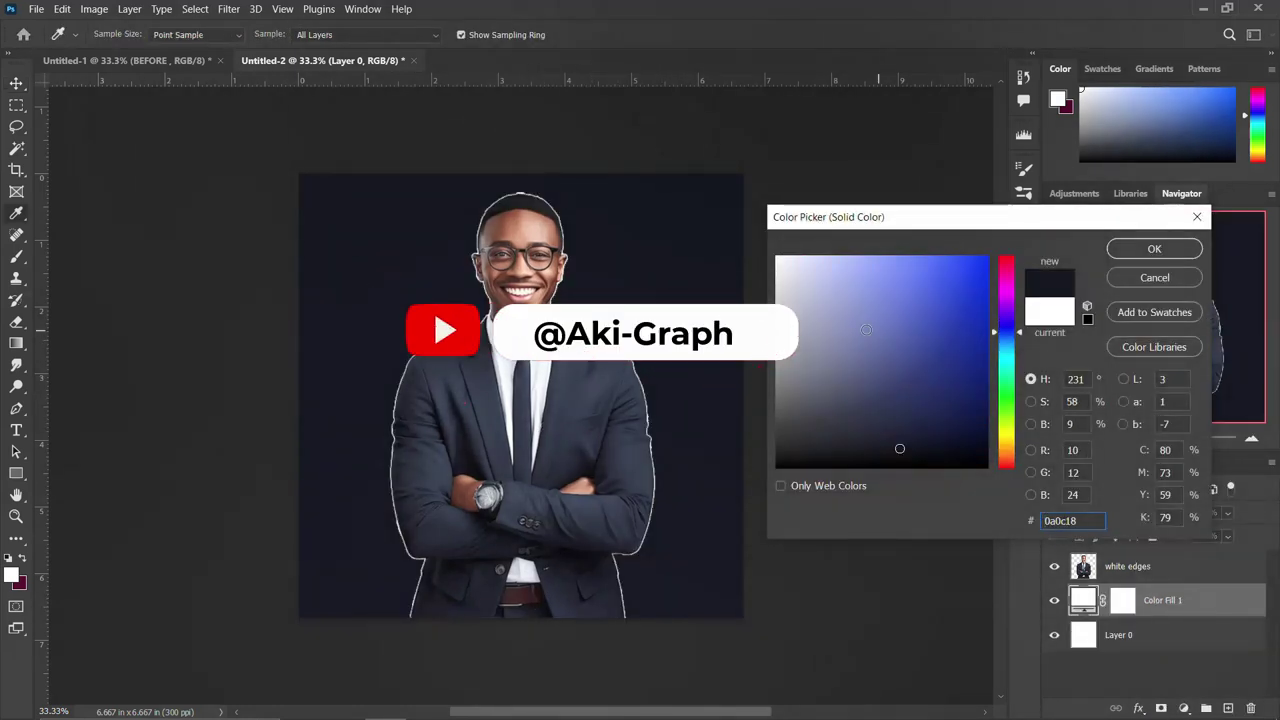
click(1153, 250)
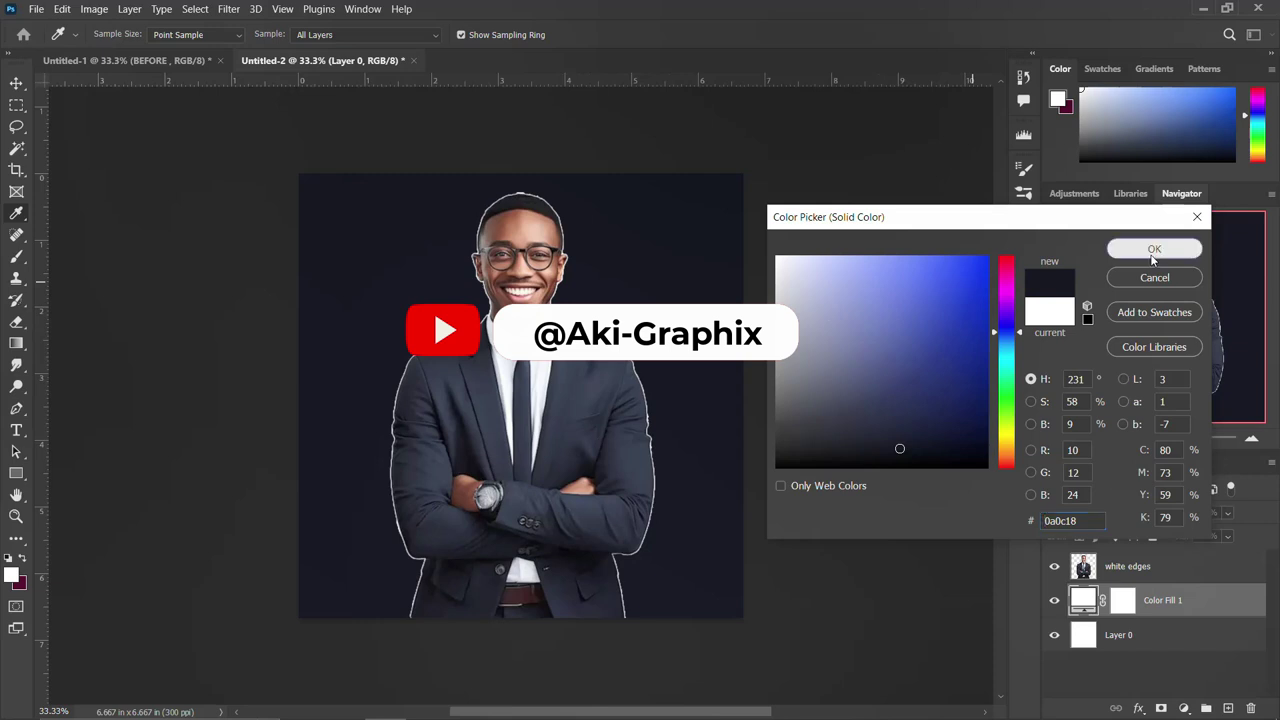
click(1148, 567)
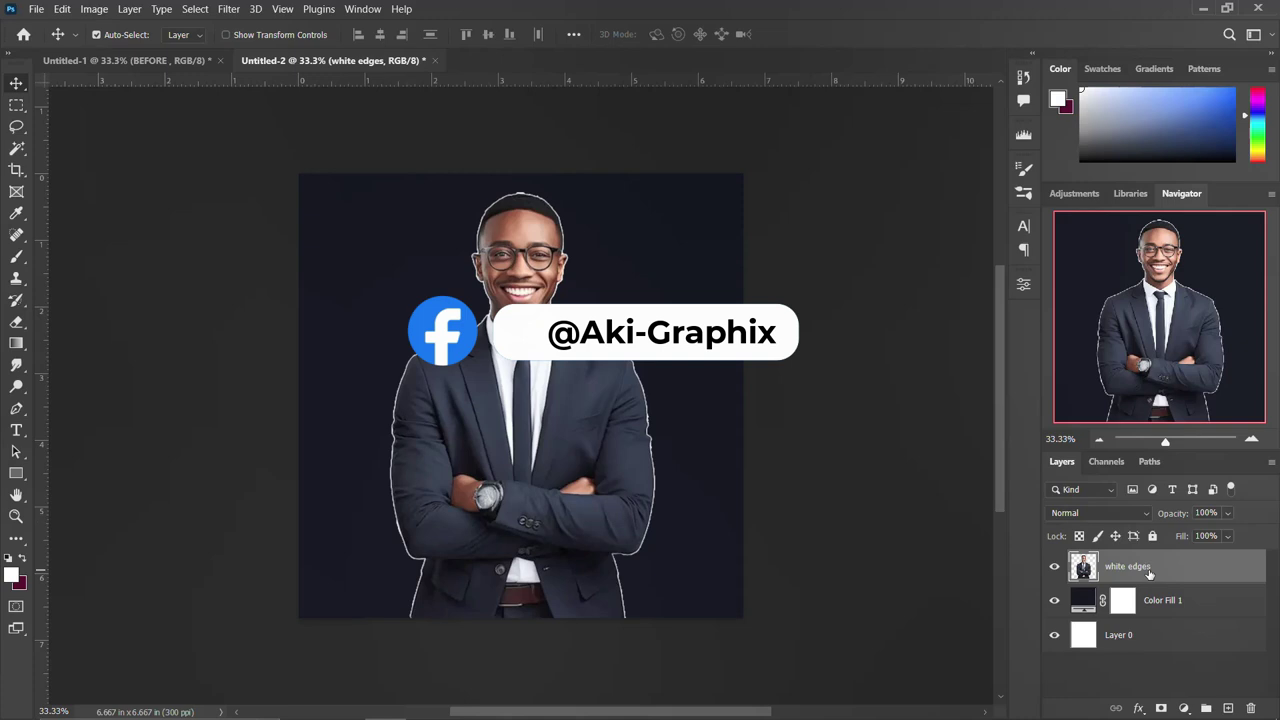
Convert white edges to a smart object, load the man's outline, and add a layer mask from it
right_click(1148, 567)
click(1000, 246)
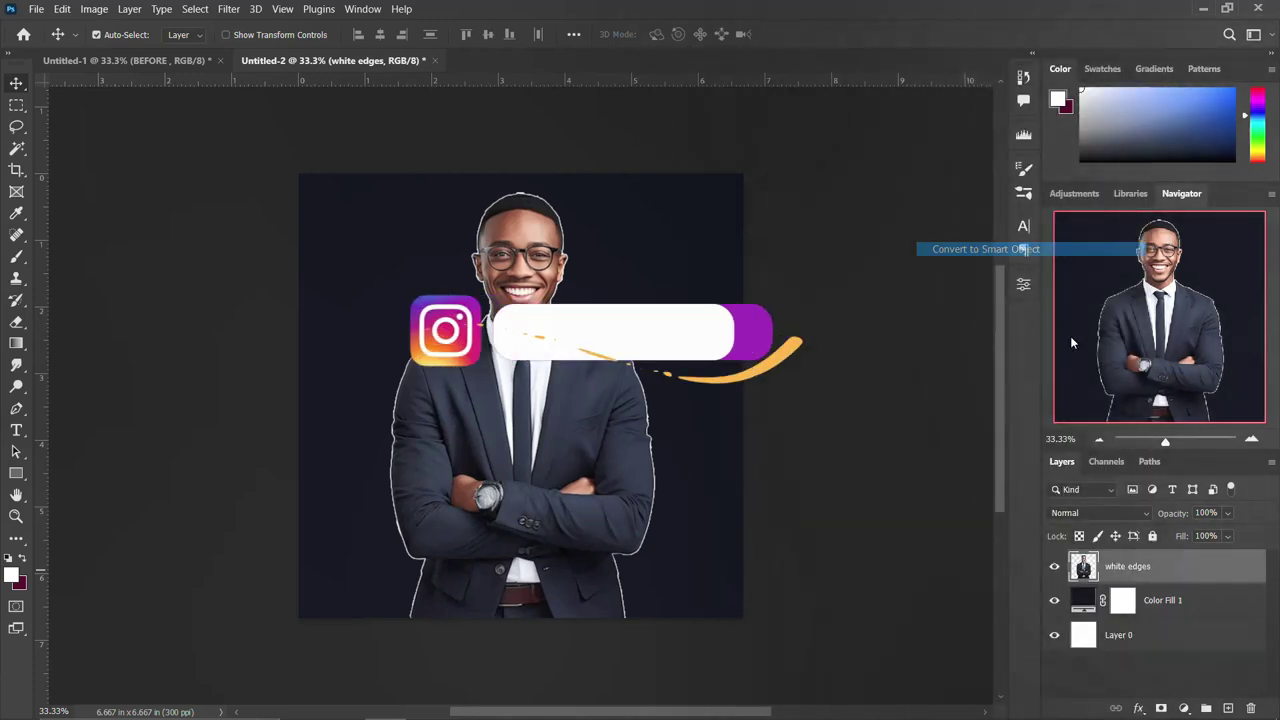
right_click(1084, 568)
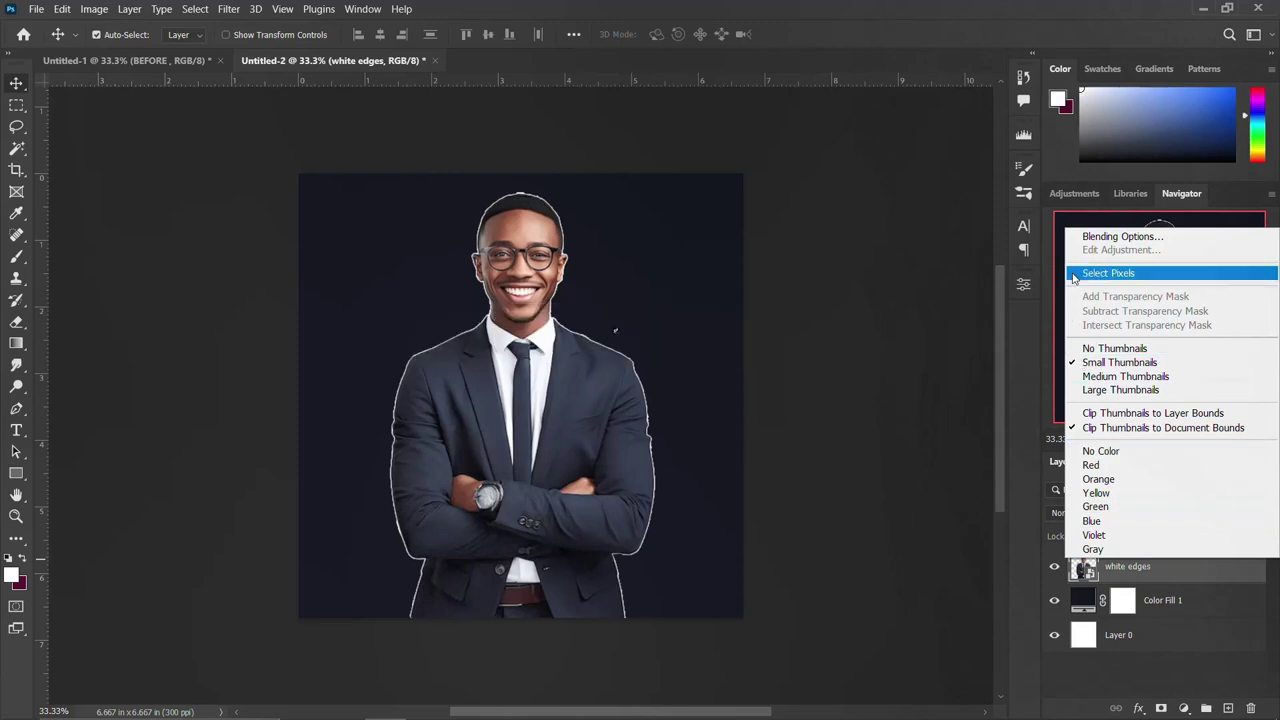
click(1074, 274)
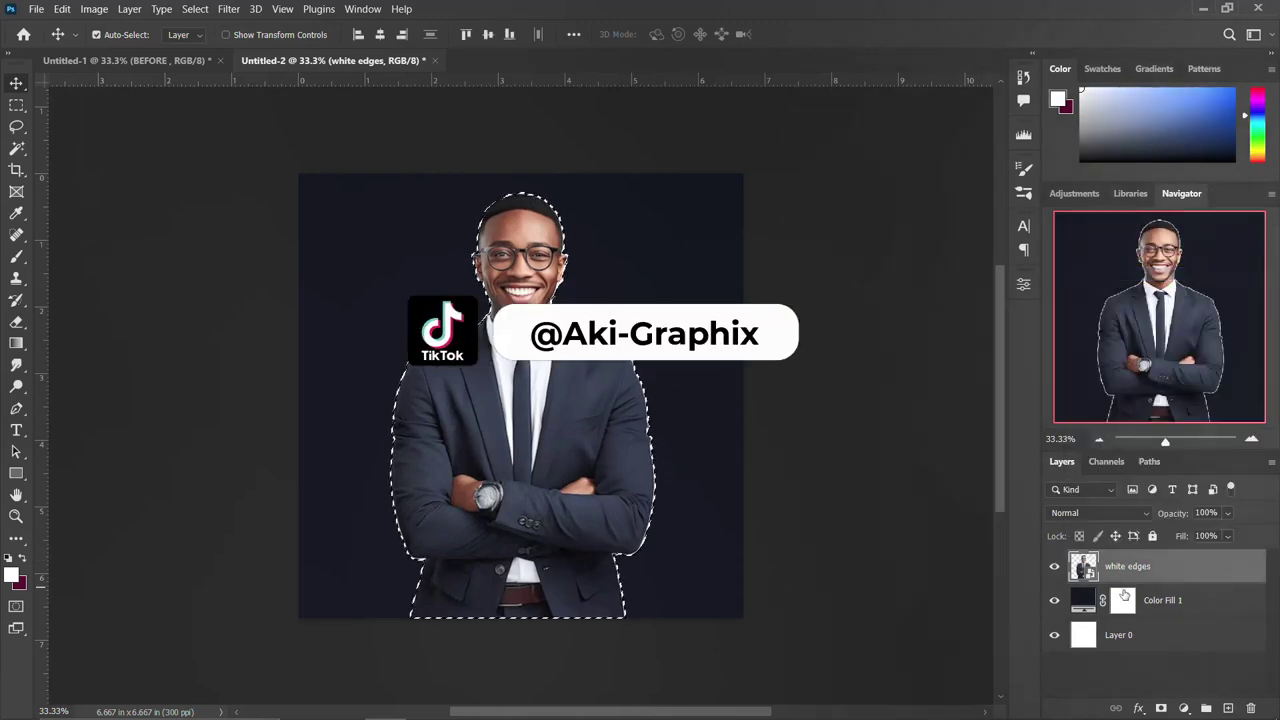
click(1161, 708)
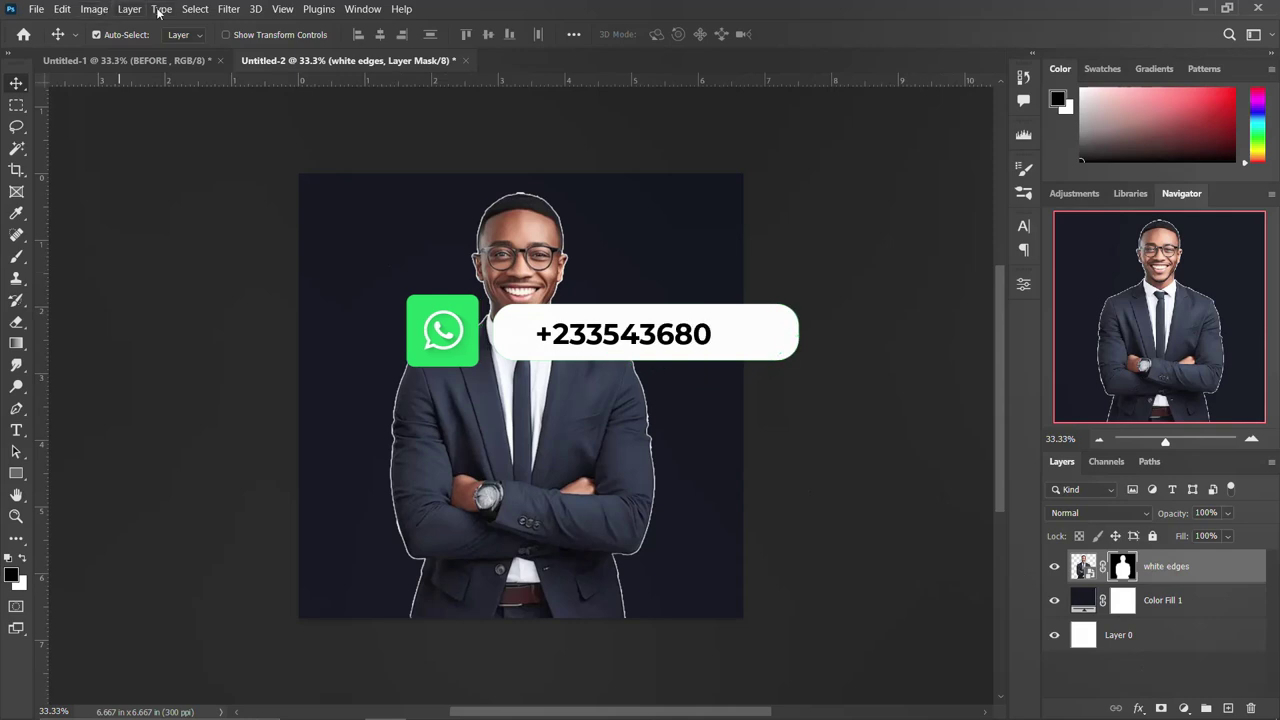
click(228, 9)
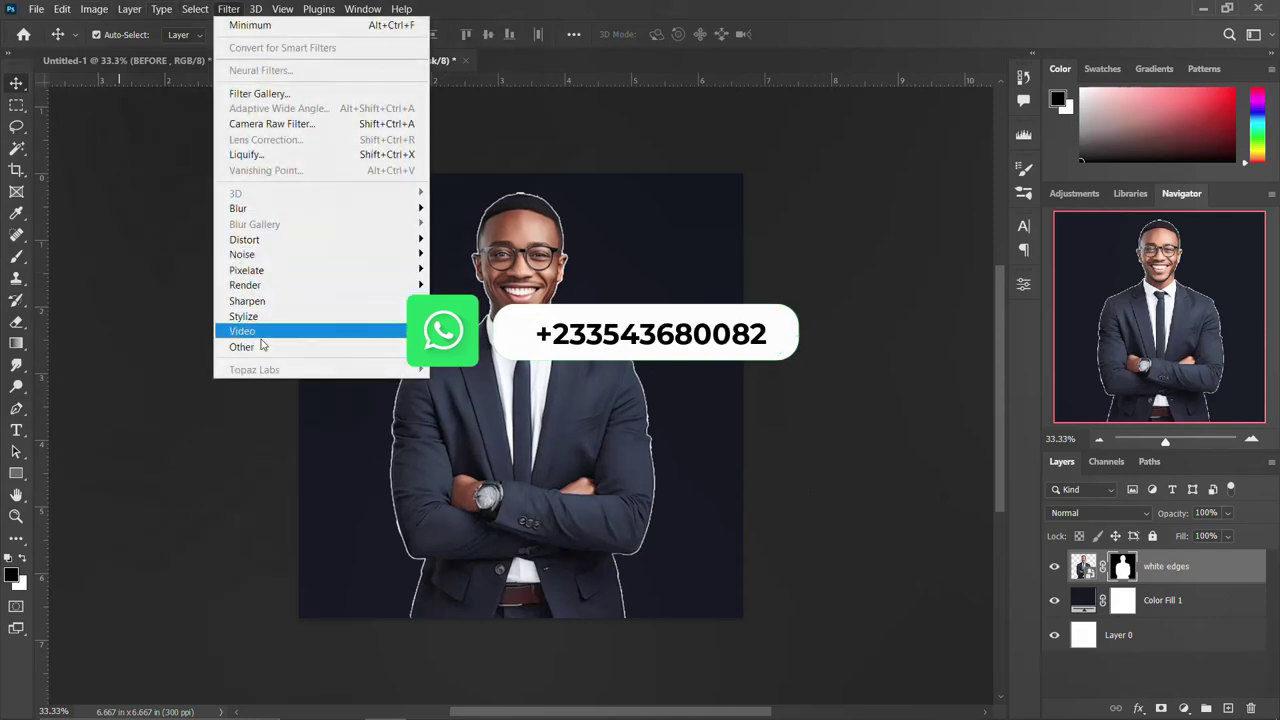
mouse_move(242, 346)
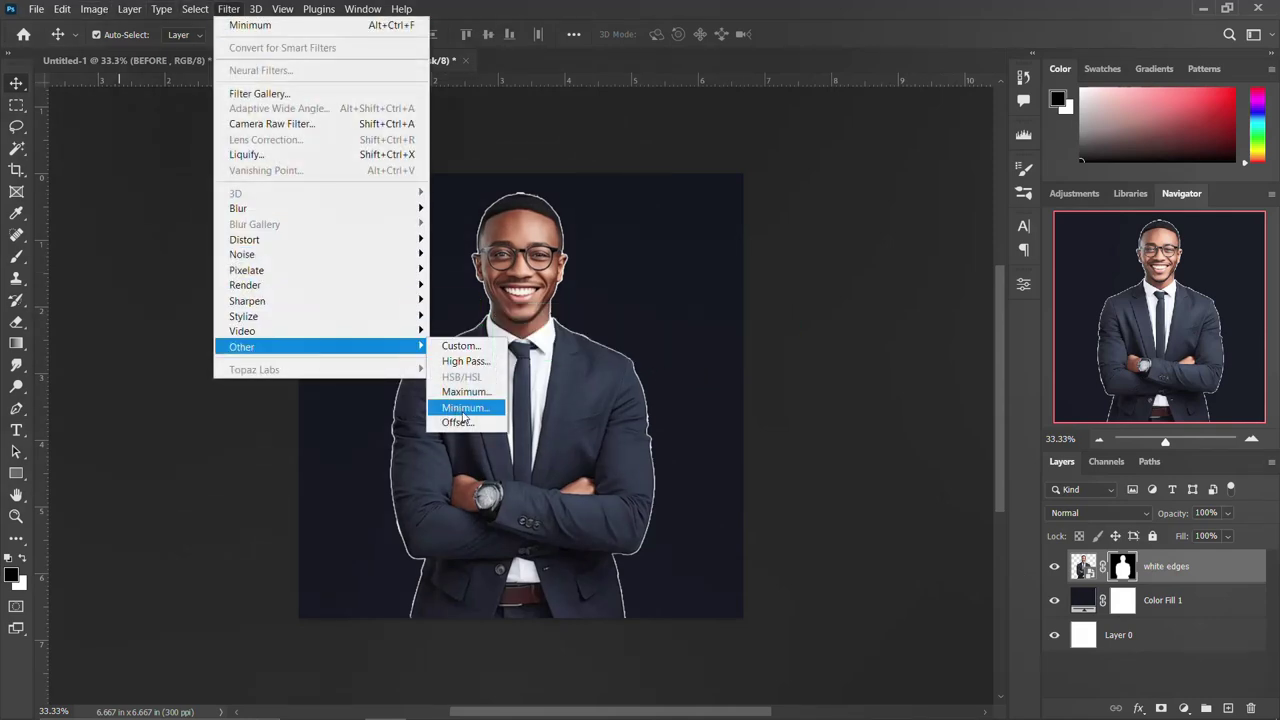
In the Minimum filter, try radius values 5 to 8 with preview toggled, settling on 10 pixels
click(463, 408)
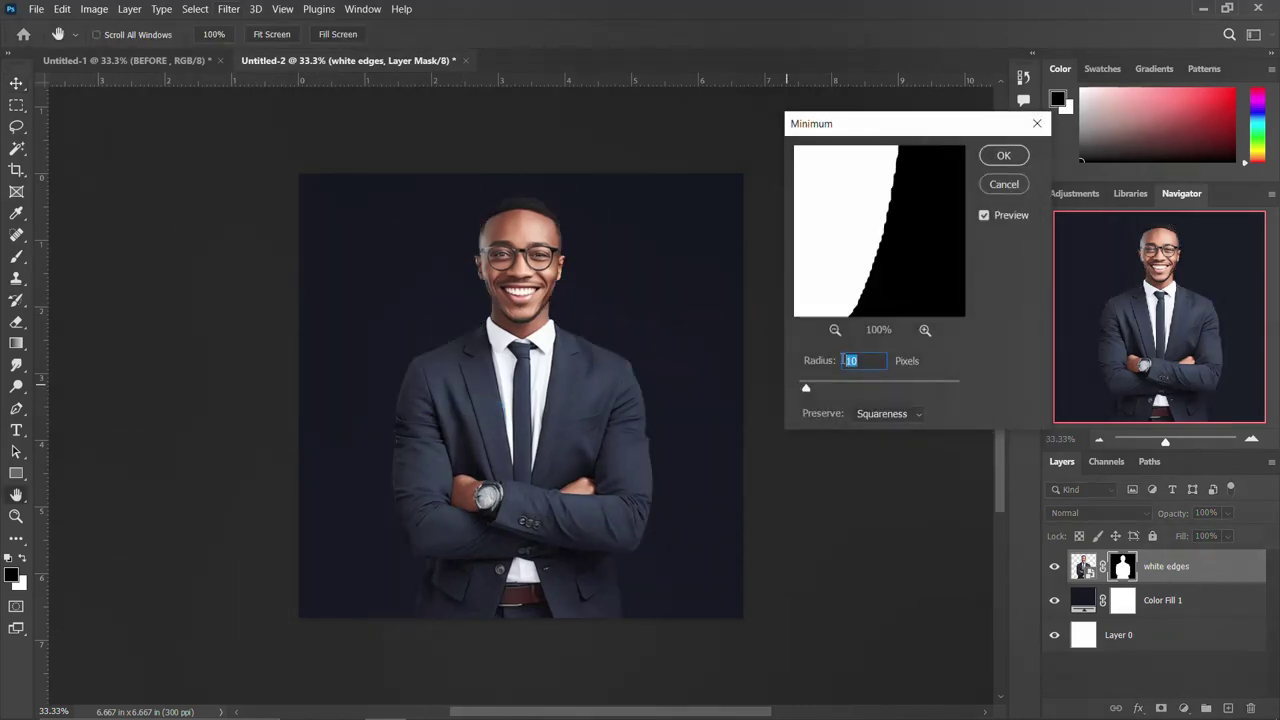
text(10)
drag(871, 363, 838, 356)
text(5)
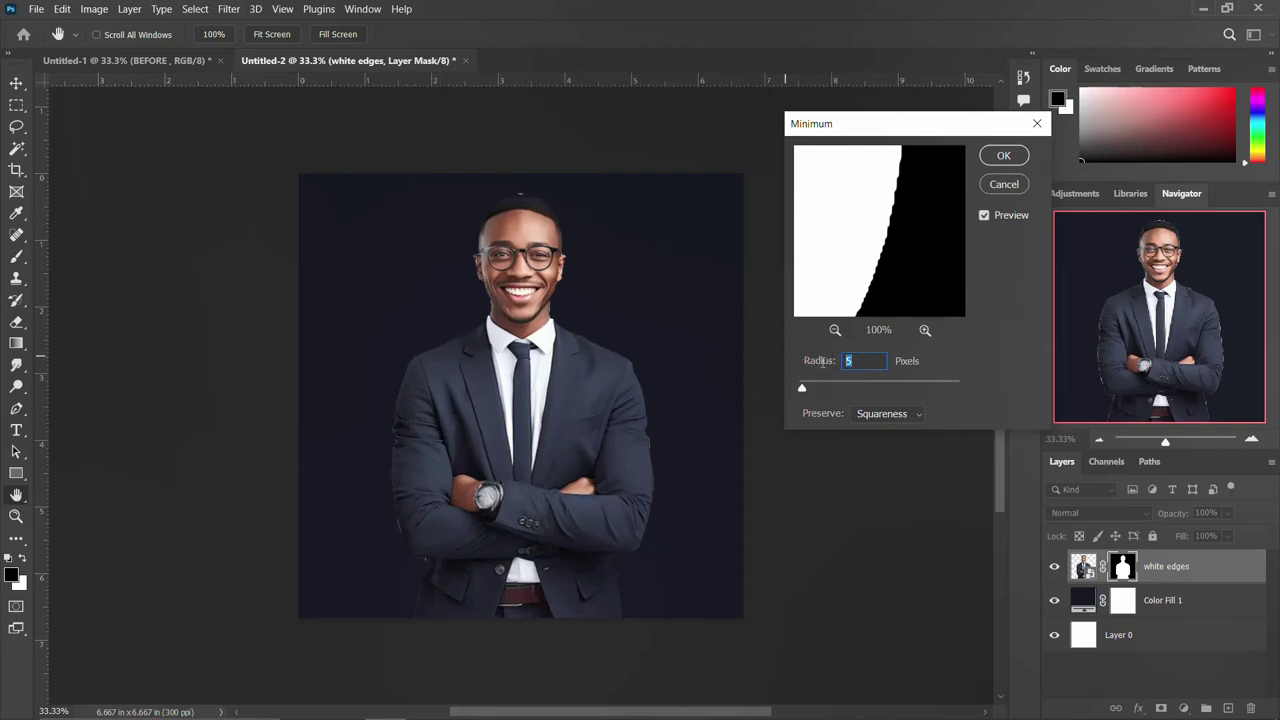
drag(820, 362, 822, 366)
drag(829, 358, 828, 364)
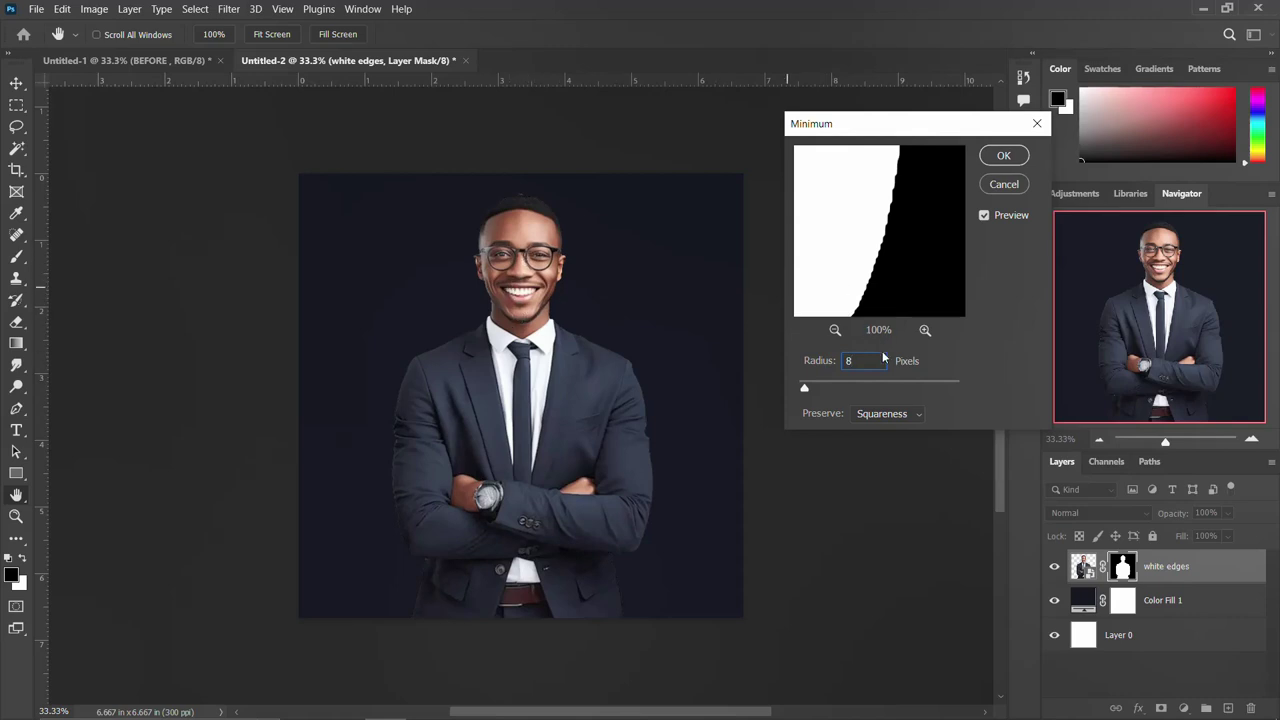
click(986, 215)
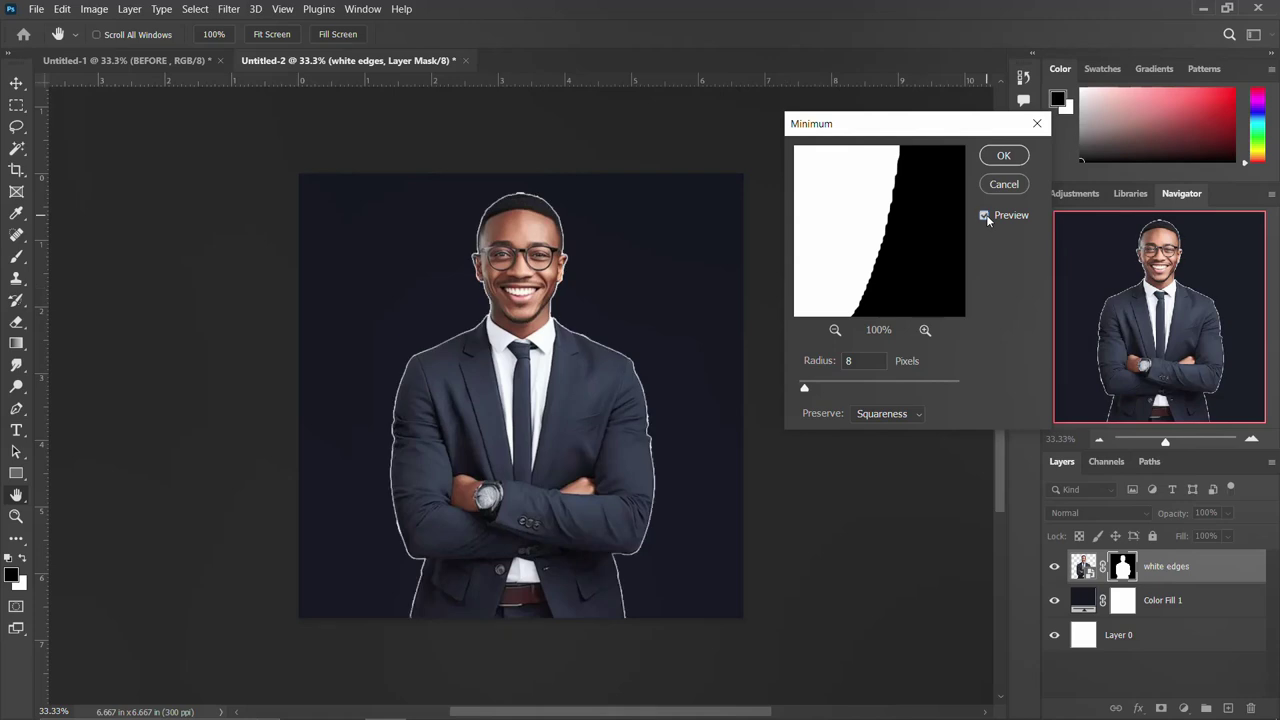
click(986, 215)
click(986, 215)
click(985, 216)
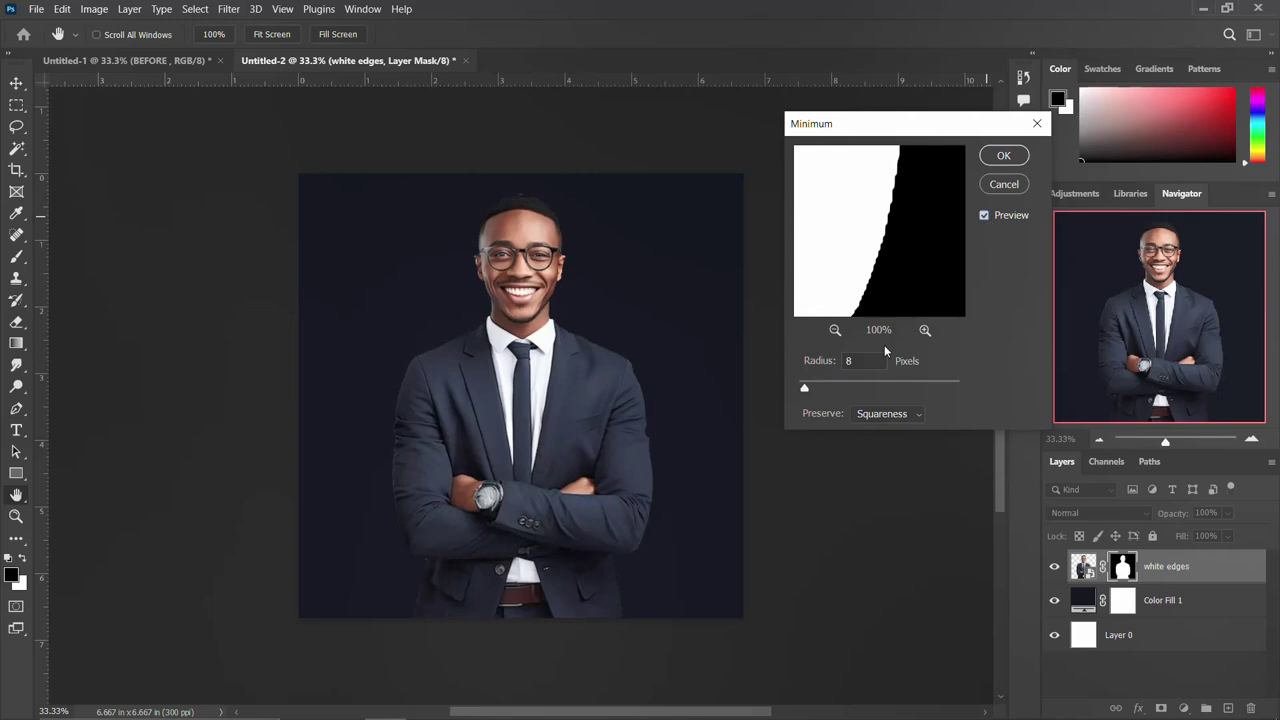
text(10)
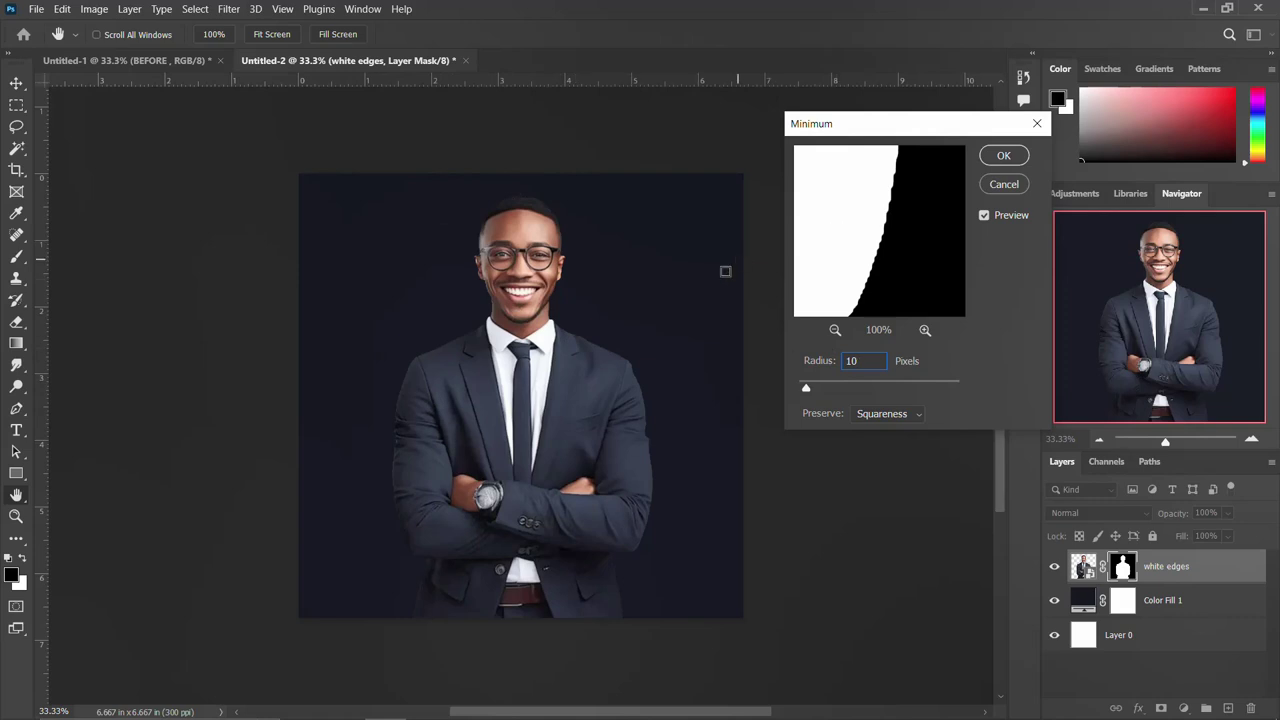
Check the man's edges by zooming and toggling preview, then apply the 10-pixel Minimum filter
key(ctrl+plus)
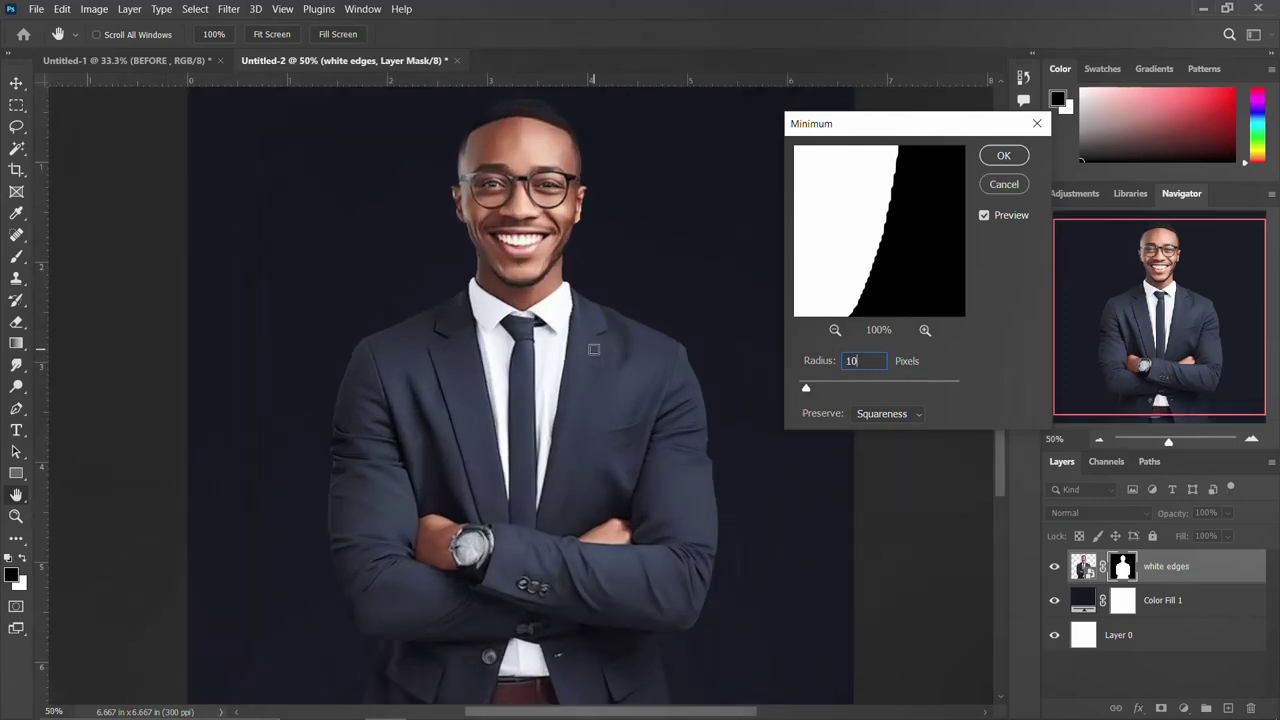
key(ctrl+plus)
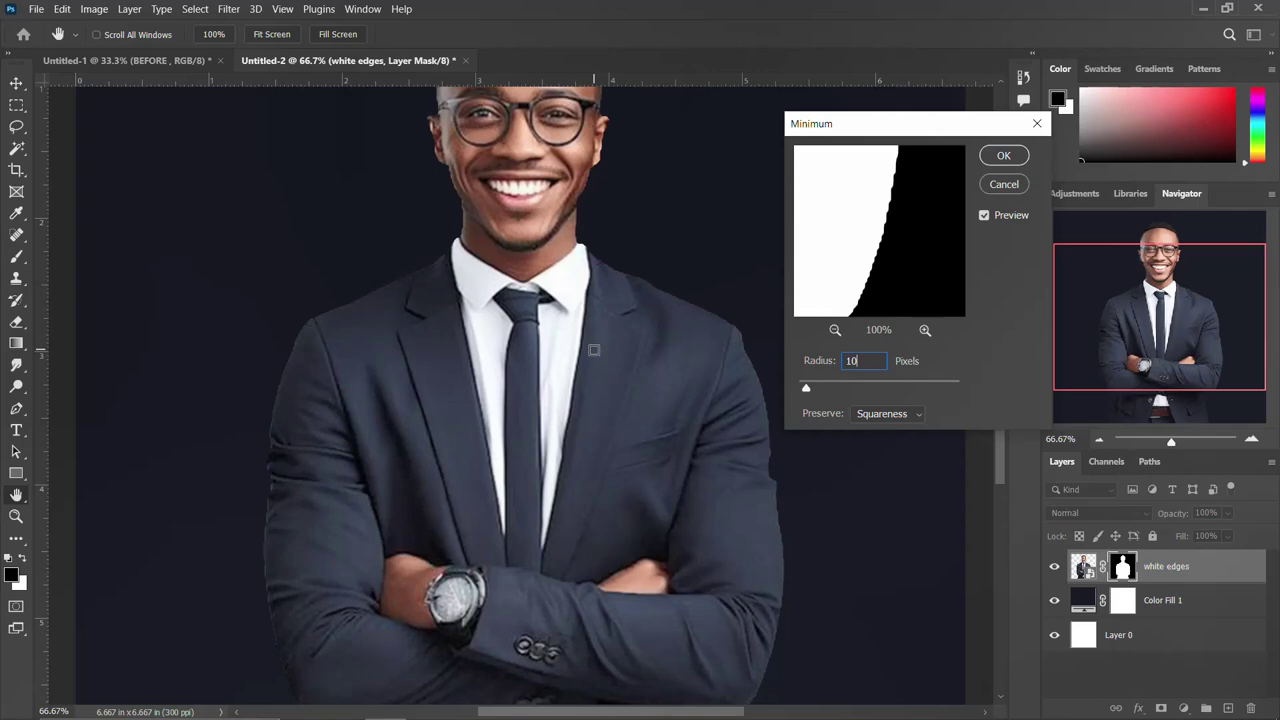
key(alt)
alt+click(594, 350)
text(-)
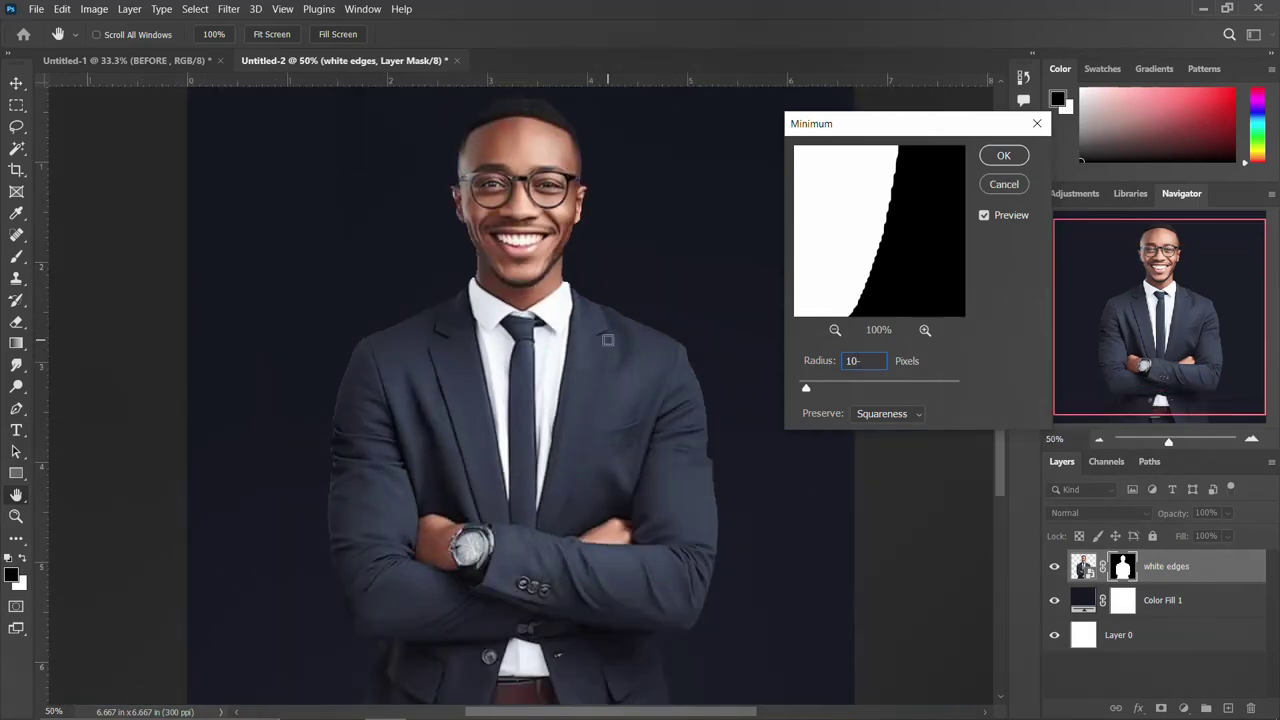
alt+click(608, 343)
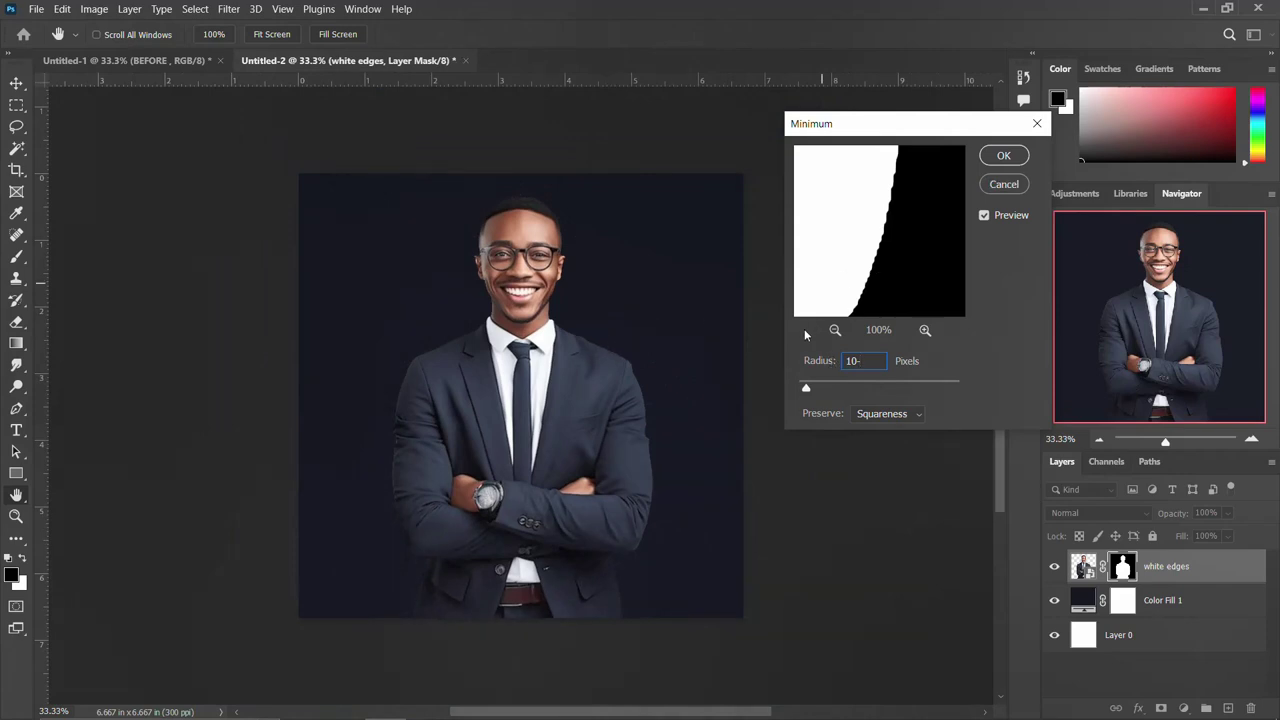
click(985, 216)
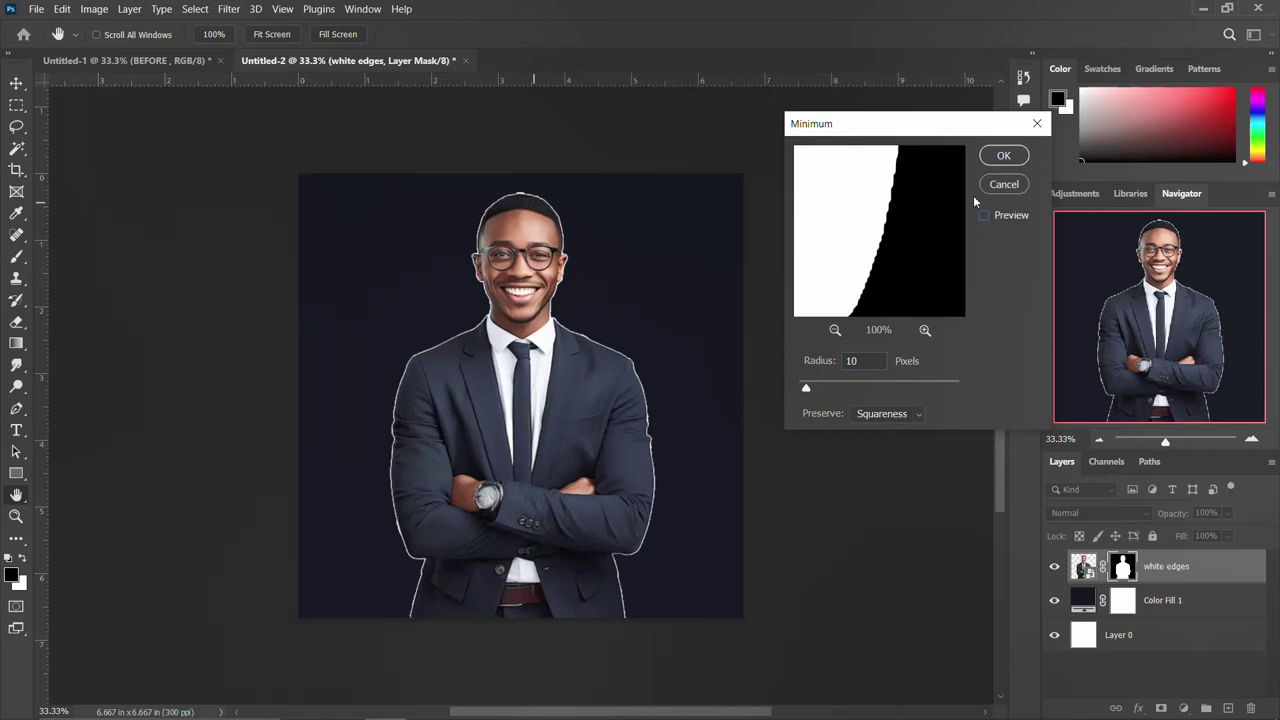
click(984, 215)
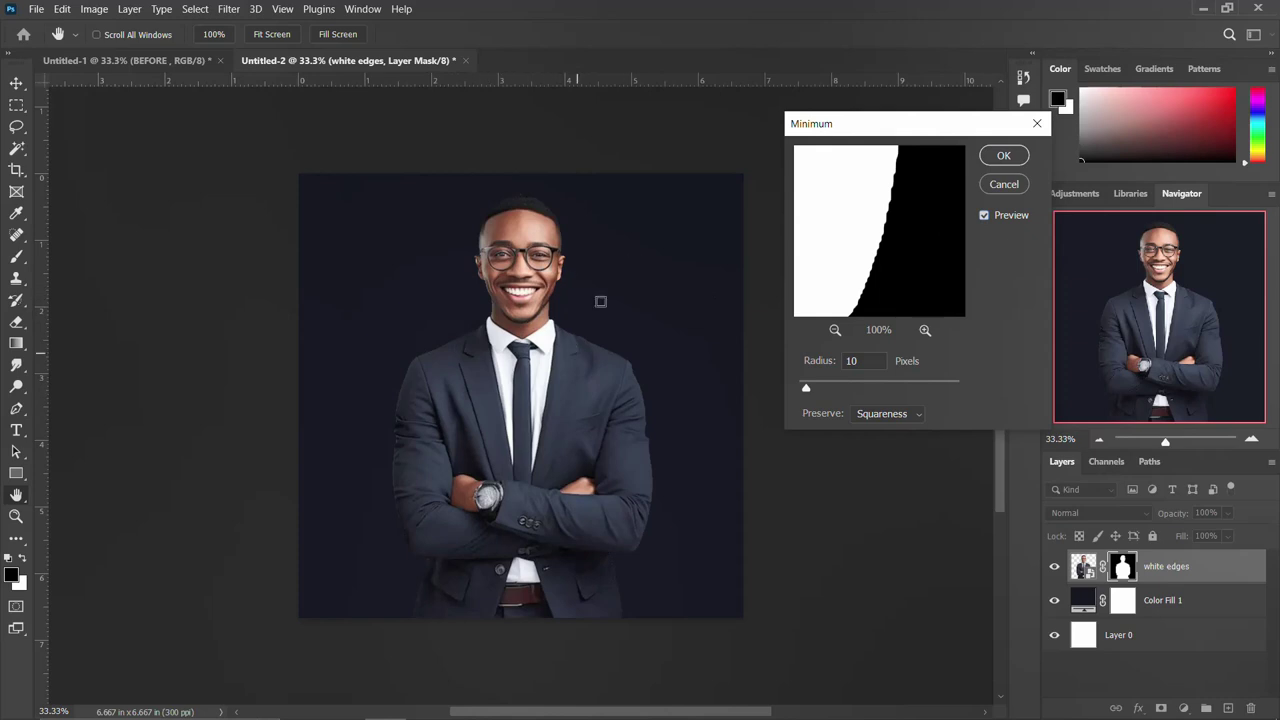
click(1004, 156)
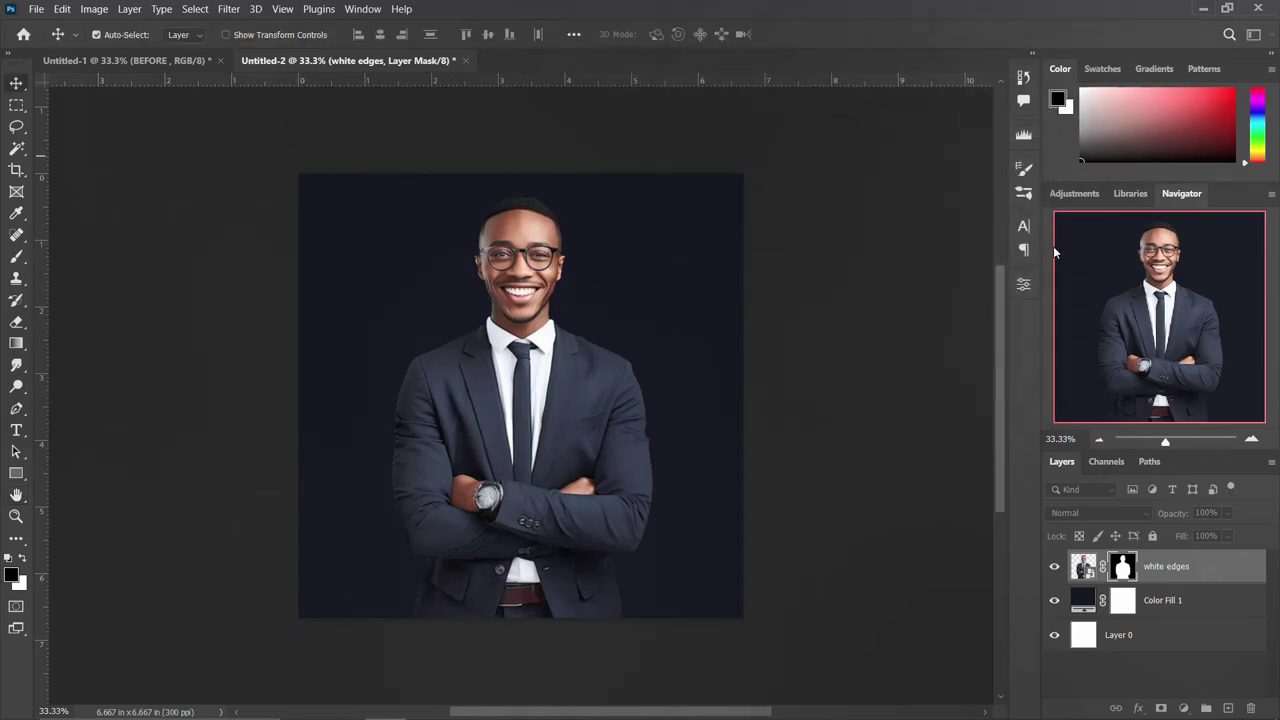
Convert the masked white edges layer to a smart object and nudge the man's position
right_click(1176, 573)
click(1021, 199)
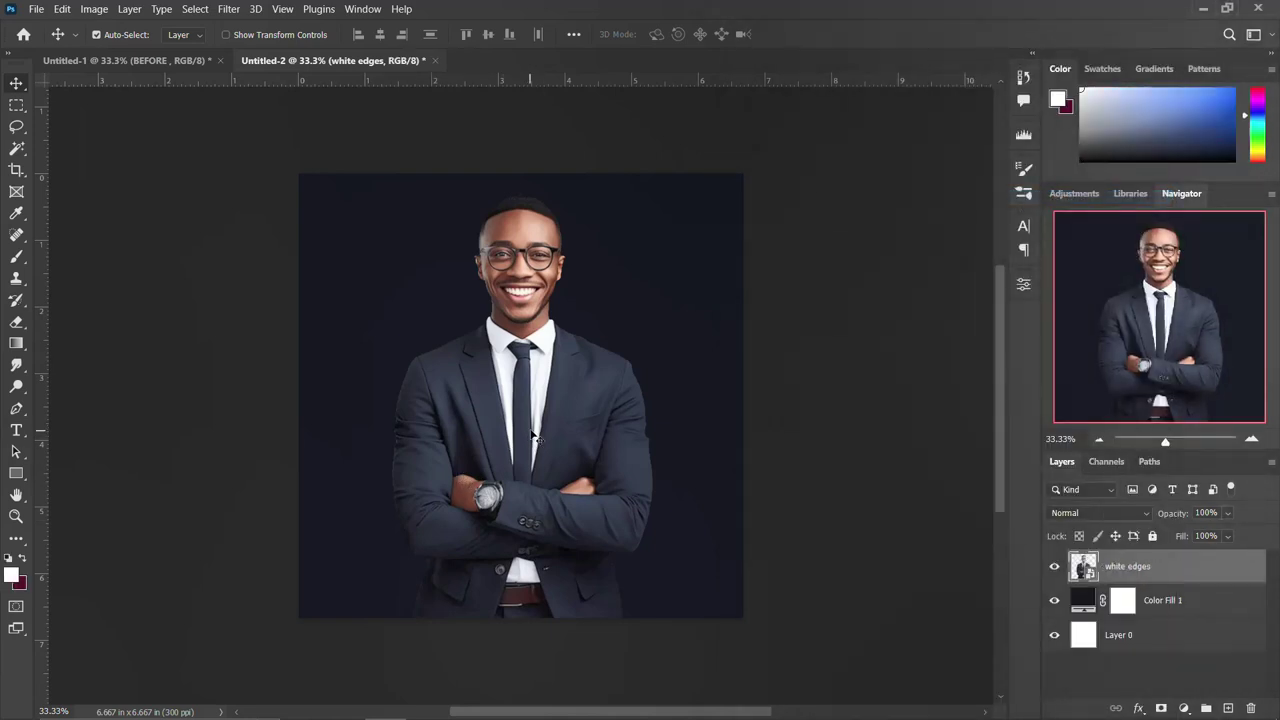
drag(543, 420, 536, 438)
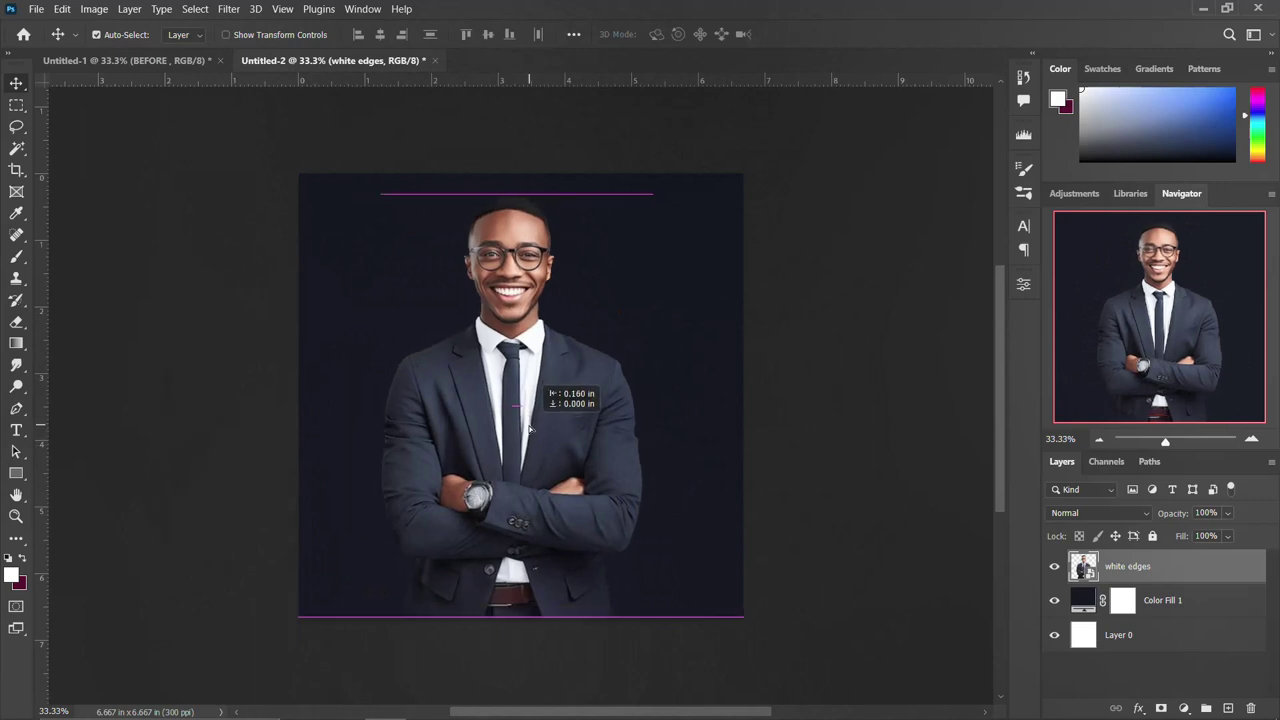
drag(536, 438, 541, 430)
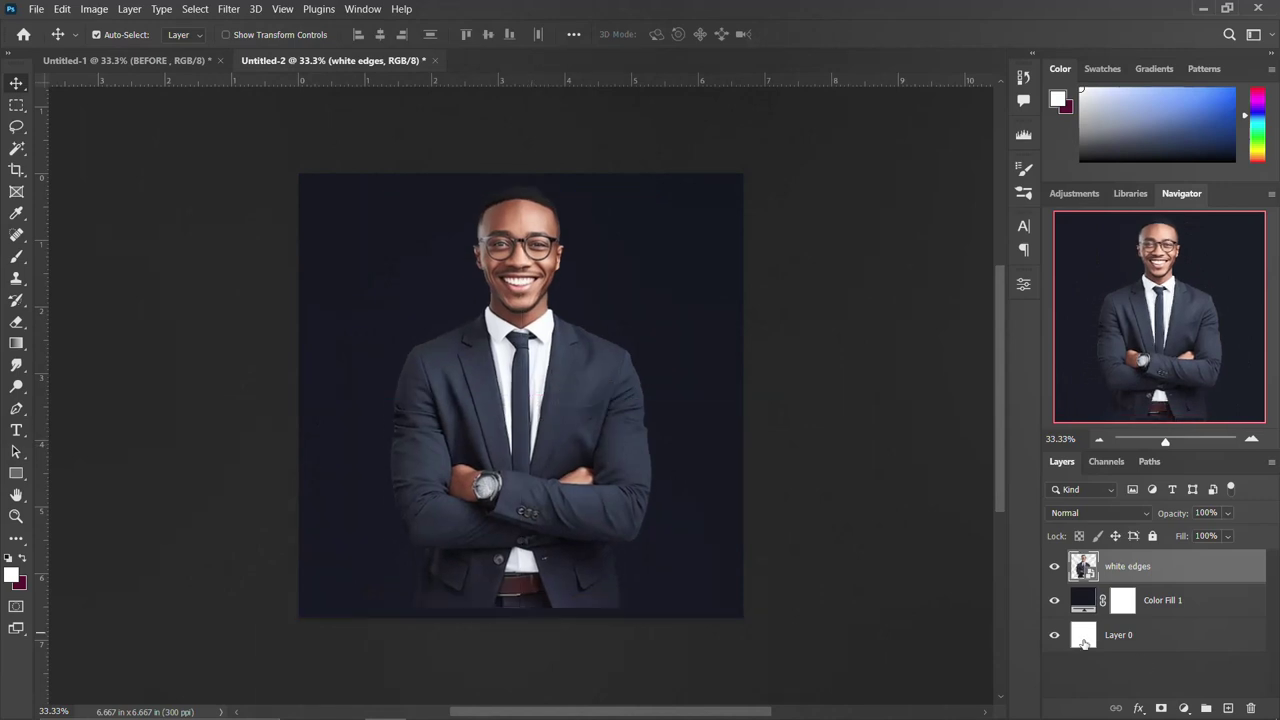
Hide Layer 0, lower the man about 0.157 in, and show the navy Color Fill 1 behind him
click(1054, 601)
click(1054, 635)
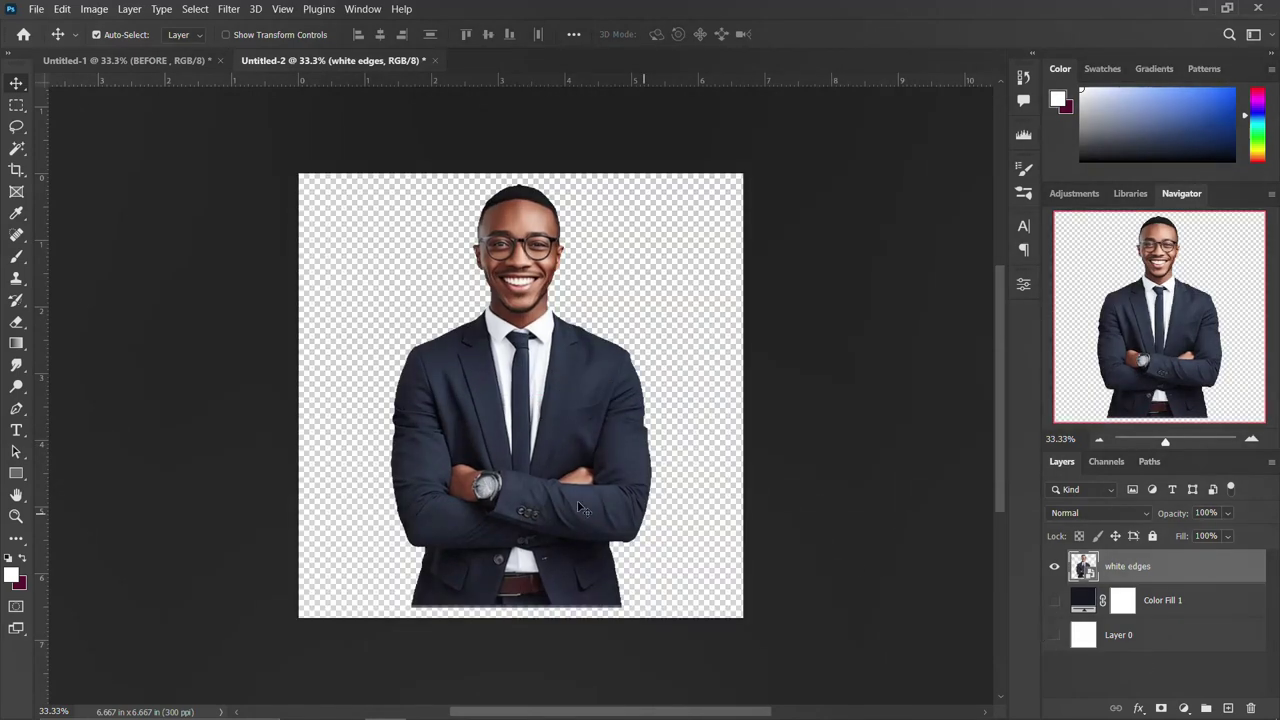
drag(570, 452, 604, 414)
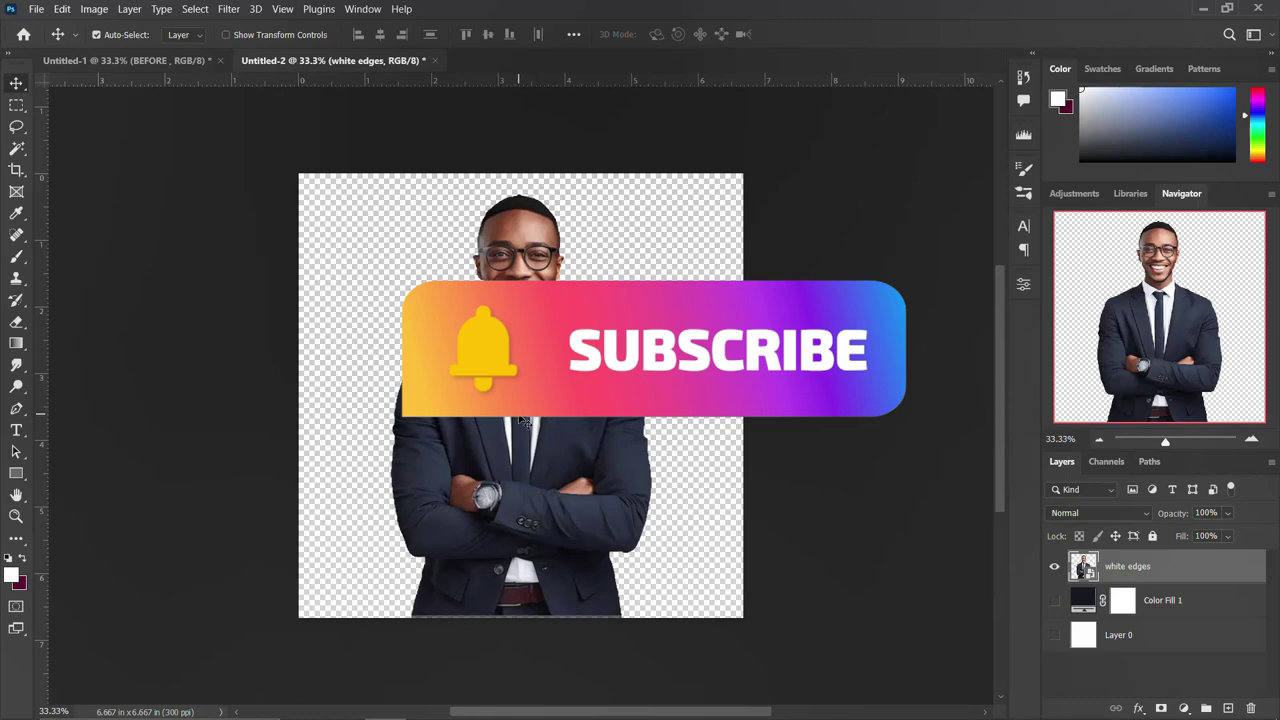
click(1055, 600)
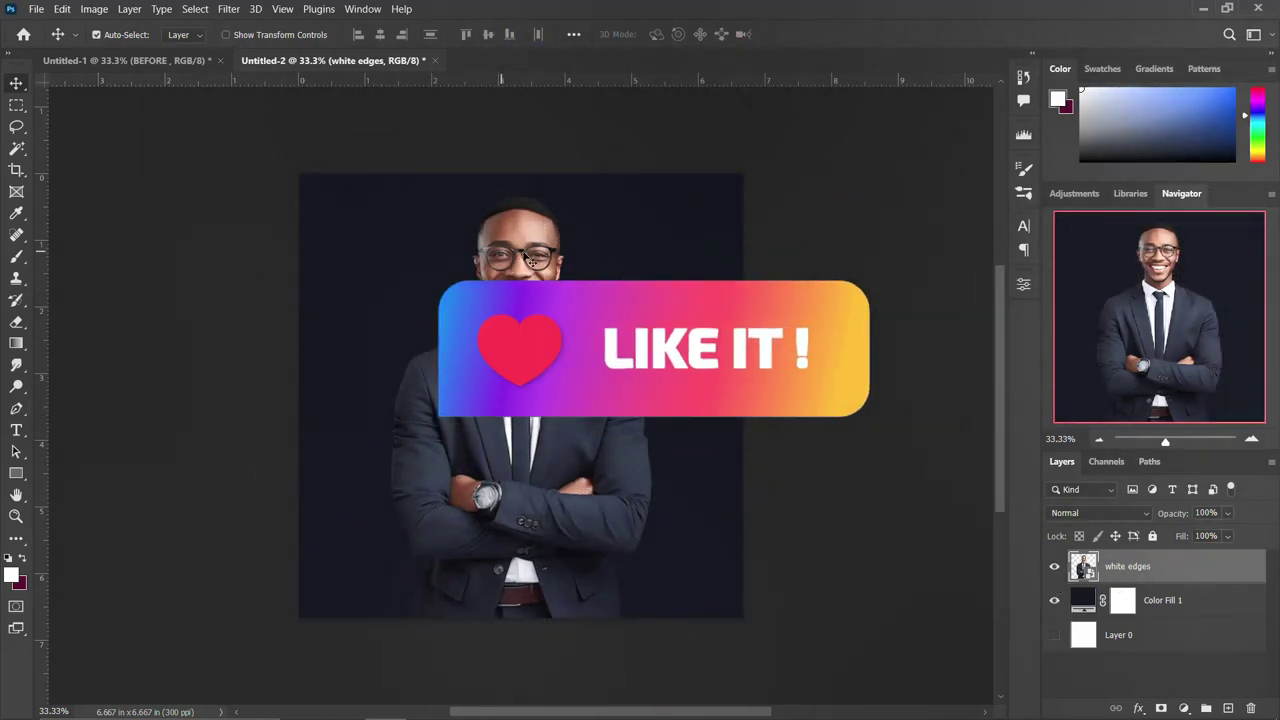